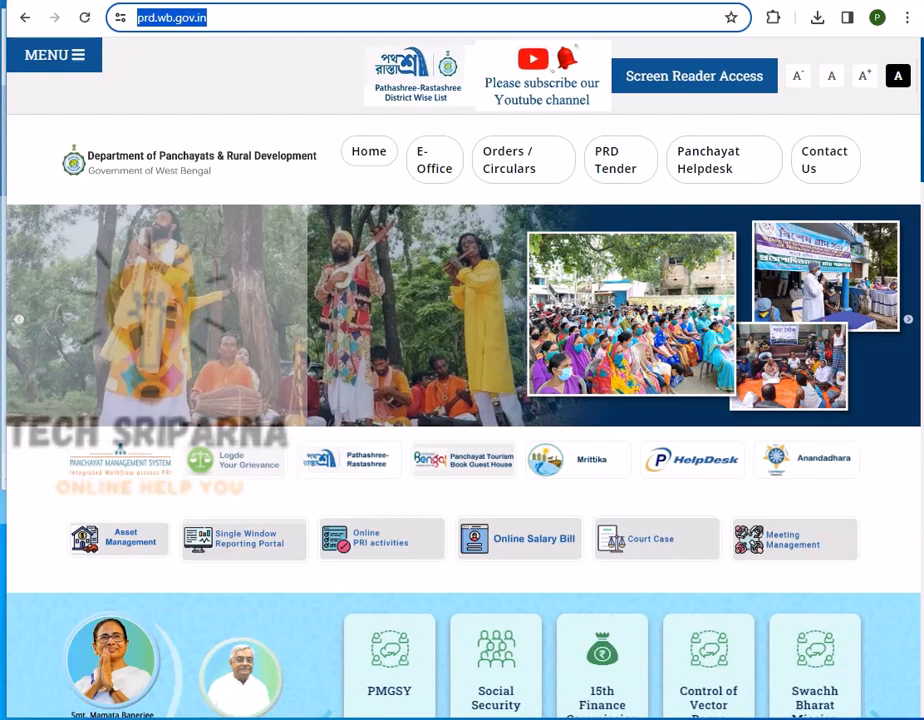
Go from the prd.wb.gov.in homepage to Google results for 'new trade license online apply west bengal'.
{"action": "left_click", "coordinate": [464, 303]}
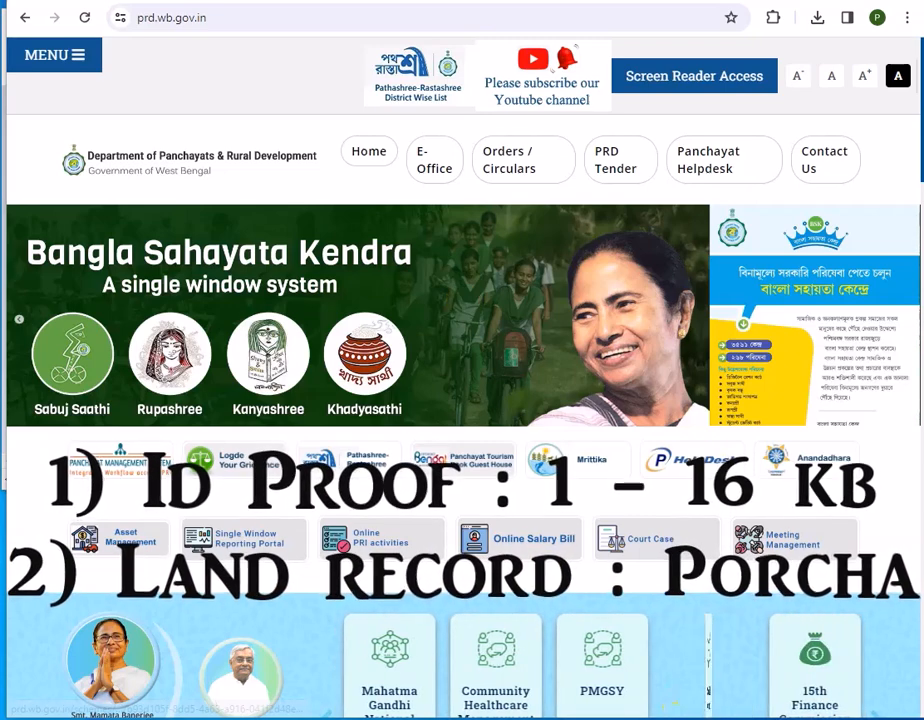
{"action": "left_click", "coordinate": [715, 717]}
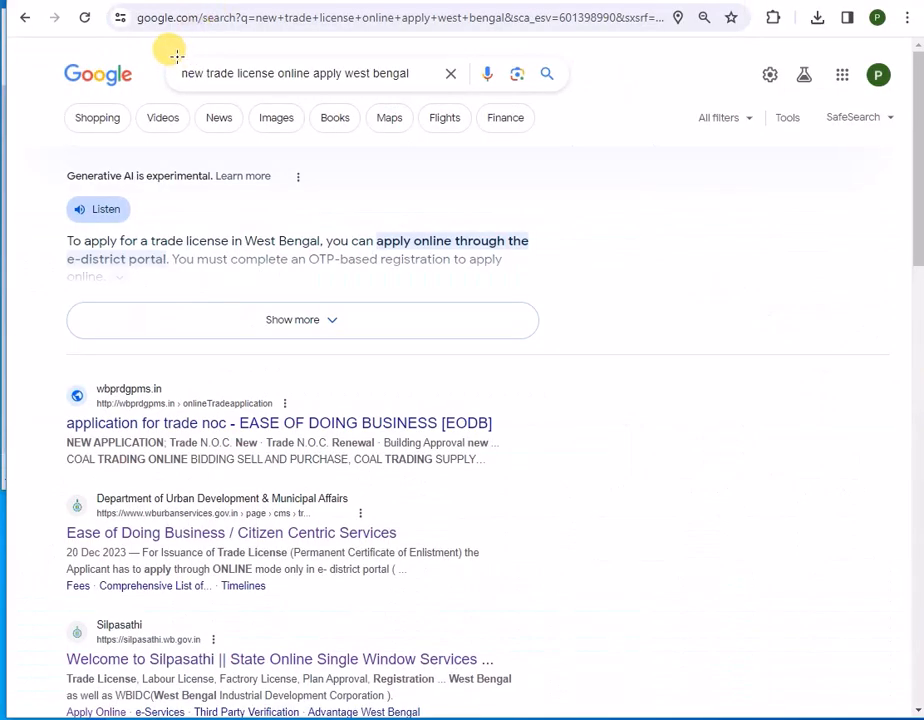
Box the query and the wbprdgpms.in and Silpasathi results in red, clear them, and open Silpasathi.
{"action": "mouse_move", "coordinate": [176, 57]}
{"action": "left_mouse_down"}
{"action": "mouse_move", "coordinate": [177, 78]}
{"action": "mouse_move", "coordinate": [190, 88]}
{"action": "mouse_move", "coordinate": [423, 87]}
{"action": "left_mouse_up"}
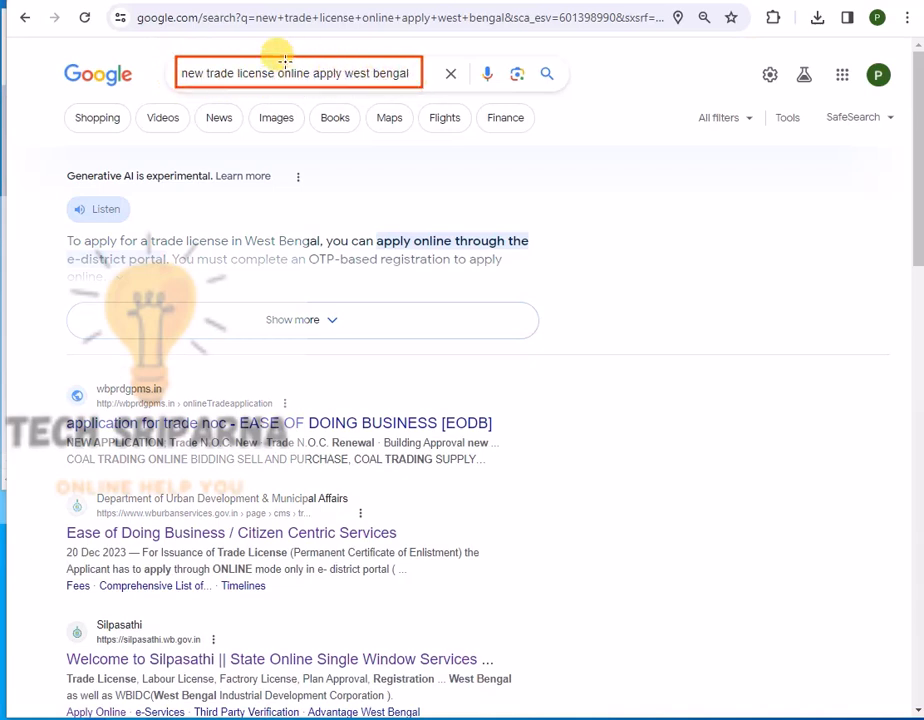
{"action": "mouse_move", "coordinate": [49, 361]}
{"action": "left_mouse_down"}
{"action": "mouse_move", "coordinate": [50, 462]}
{"action": "mouse_move", "coordinate": [484, 476]}
{"action": "left_mouse_up"}
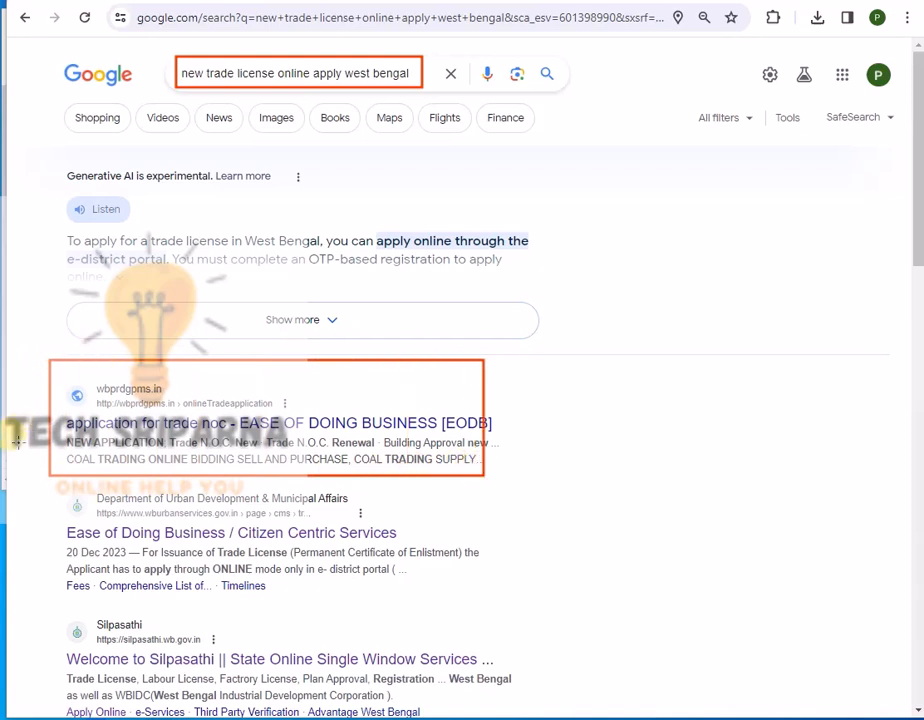
{"action": "mouse_move", "coordinate": [46, 606]}
{"action": "left_mouse_down"}
{"action": "mouse_move", "coordinate": [223, 712]}
{"action": "mouse_move", "coordinate": [510, 712]}
{"action": "left_mouse_up"}
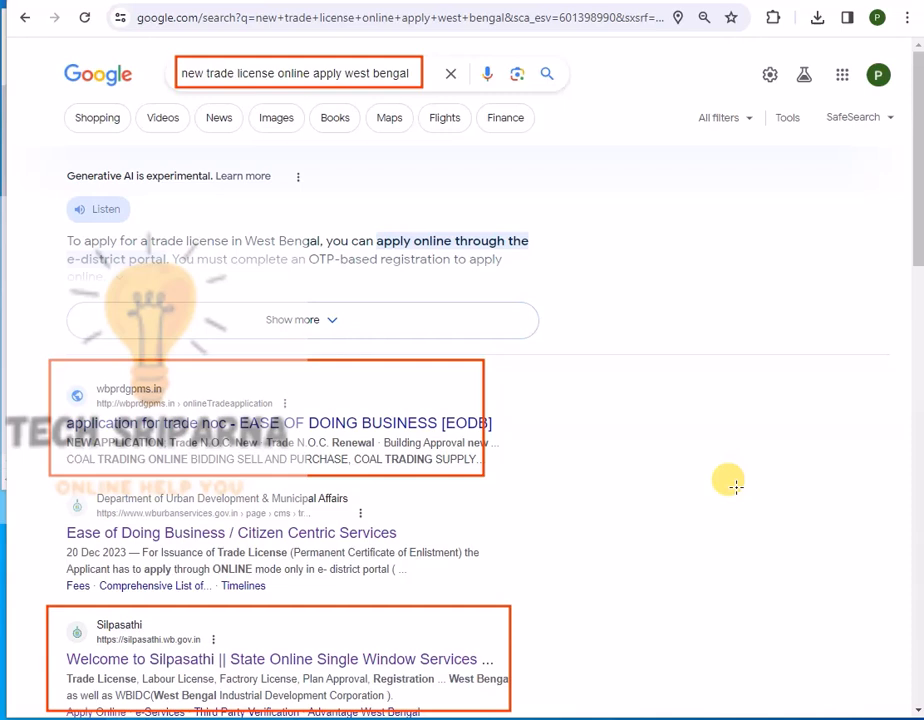
{"action": "mouse_move", "coordinate": [49, 599]}
{"action": "left_mouse_down"}
{"action": "mouse_move", "coordinate": [47, 651]}
{"action": "mouse_move", "coordinate": [236, 654]}
{"action": "left_mouse_up"}
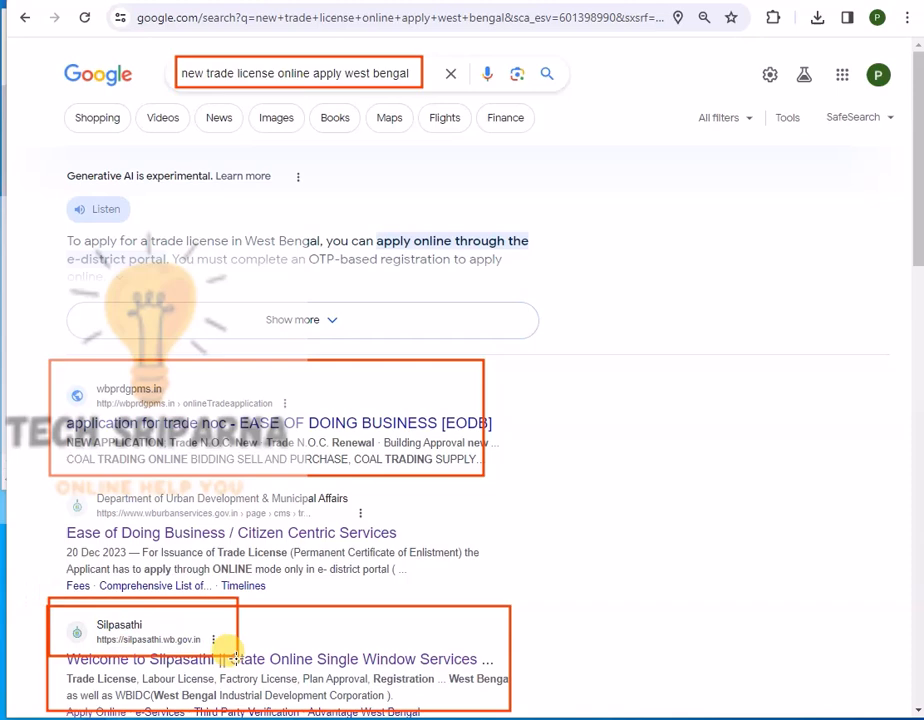
{"action": "key", "text": "Escape"}
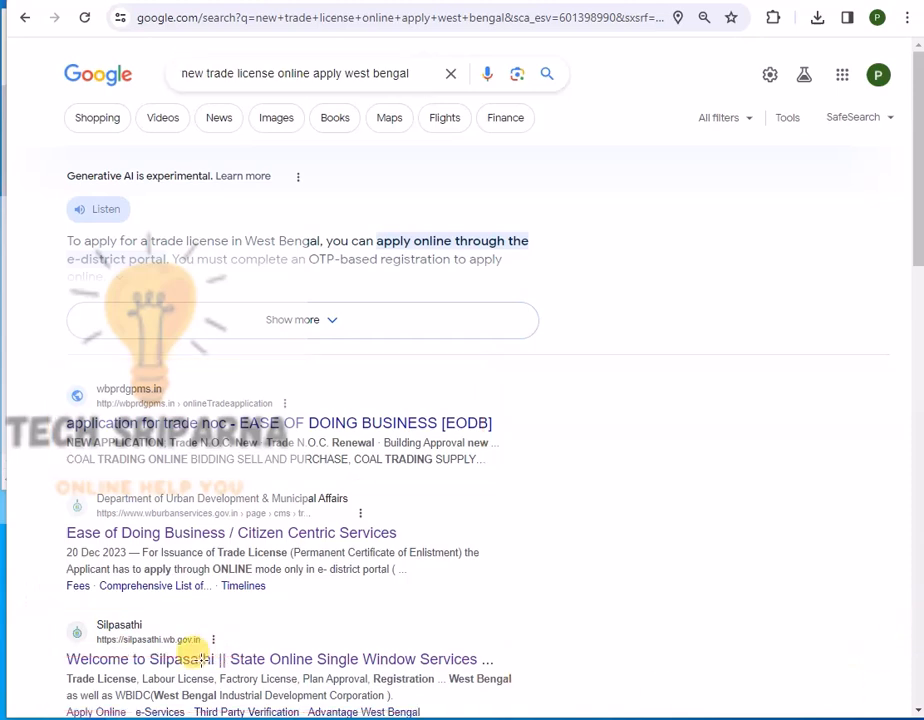
{"action": "left_click", "coordinate": [113, 629]}
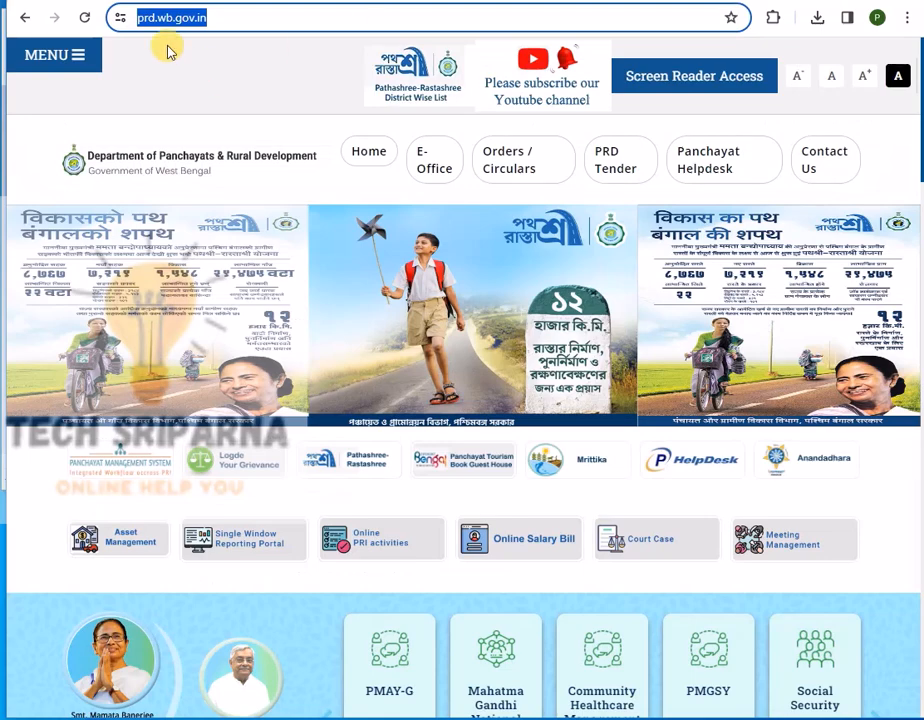
{"action": "left_click", "coordinate": [253, 18]}
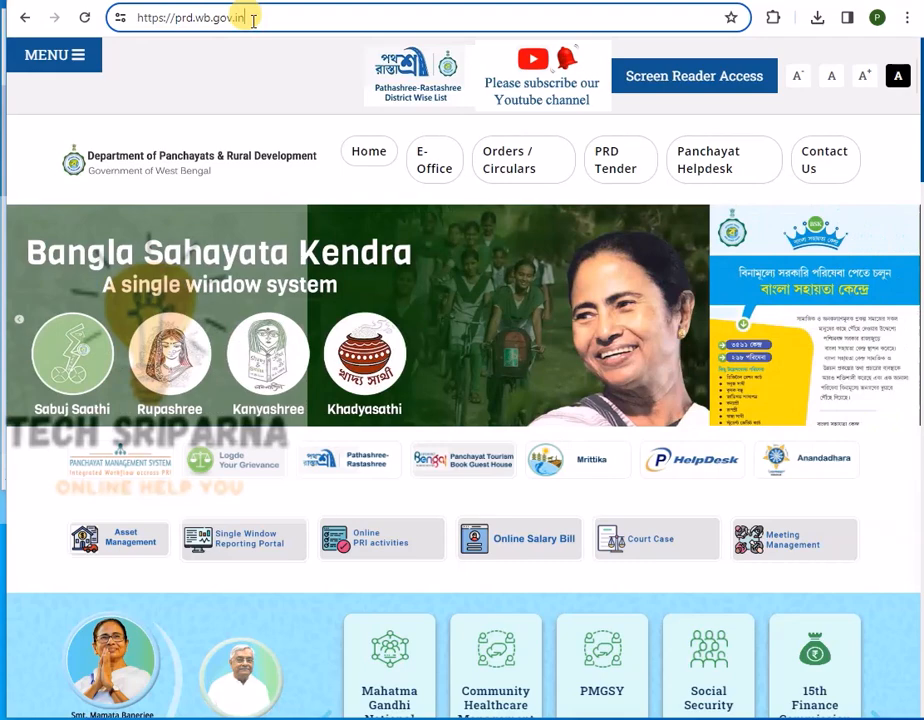
{"action": "left_click_drag", "start_coordinate": [262, 4], "coordinate": [124, 45]}
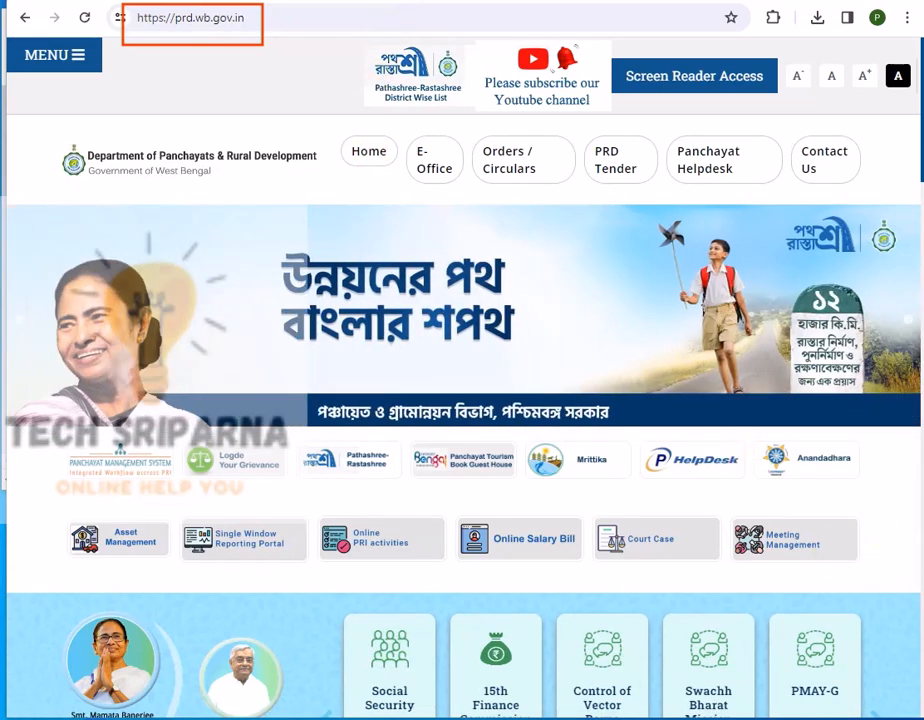
{"action": "scroll", "coordinate": [812, 388], "scroll_direction": "down", "scroll_amount": 10}
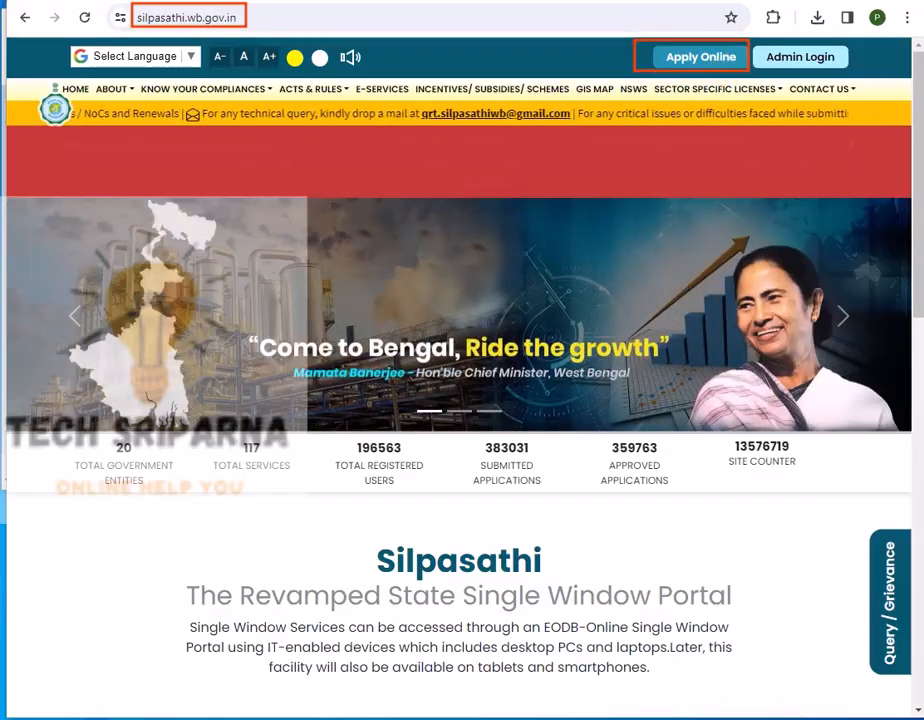
Log into Silpasathi via Apply Online, answering 18 to the 14 + 4 captcha.
{"action": "left_click", "coordinate": [743, 64]}
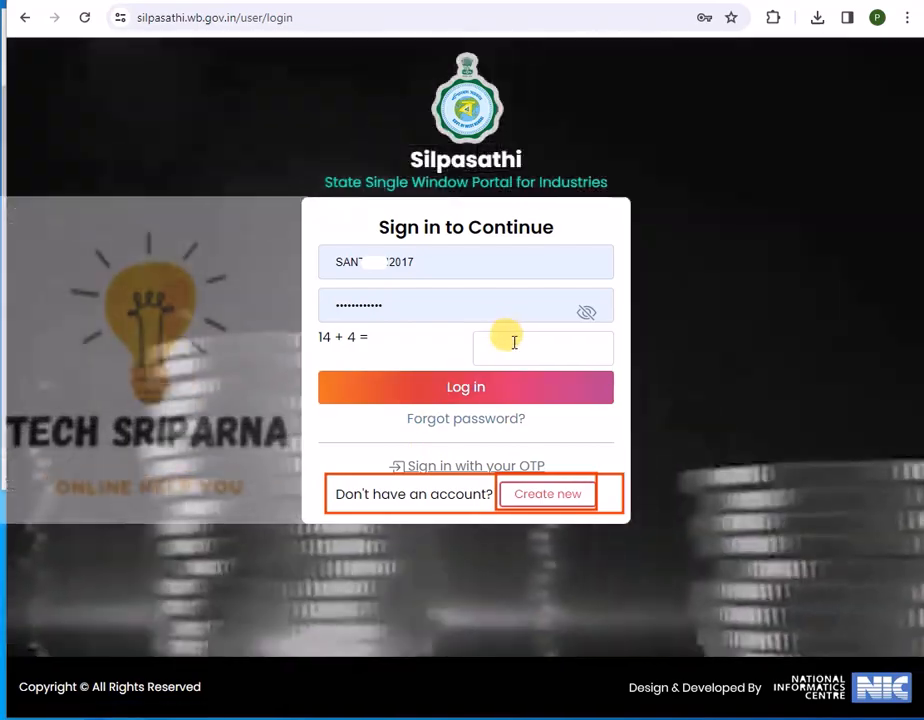
{"action": "left_click", "coordinate": [513, 343]}
{"action": "type", "text": "18"}
{"action": "left_click", "coordinate": [462, 390]}
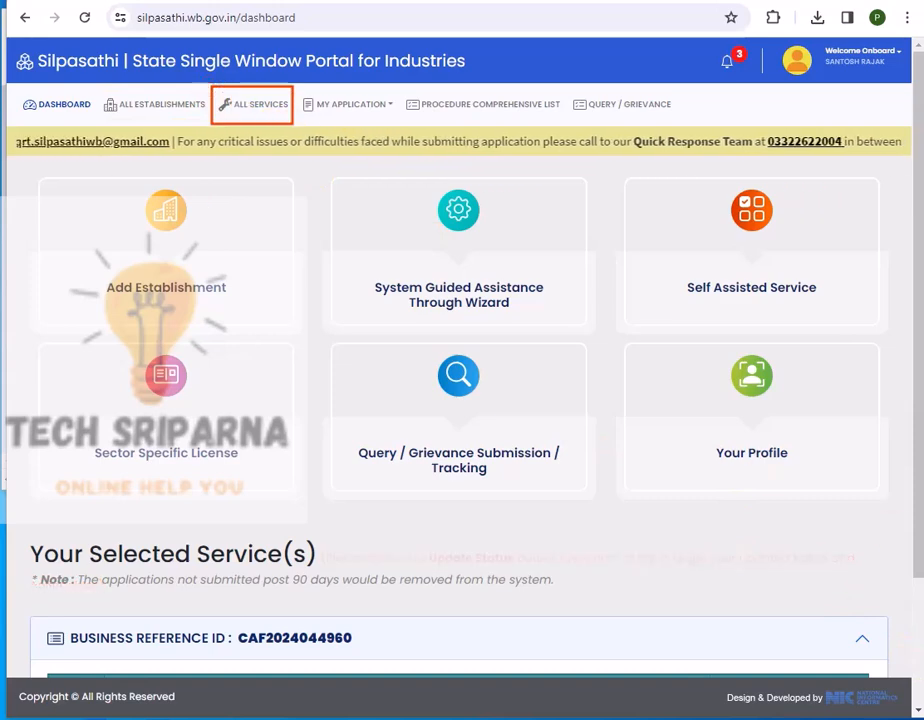
Search all services for 'P & RD' and create a CAF for Trade License - P & RD.
{"action": "left_click", "coordinate": [257, 105]}
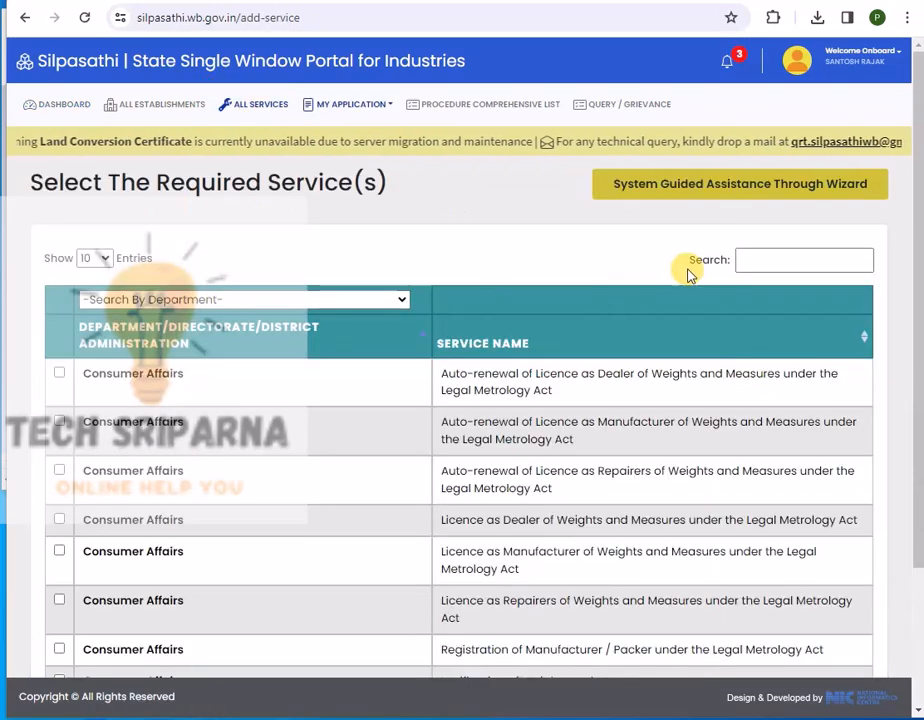
{"action": "left_click", "coordinate": [770, 256]}
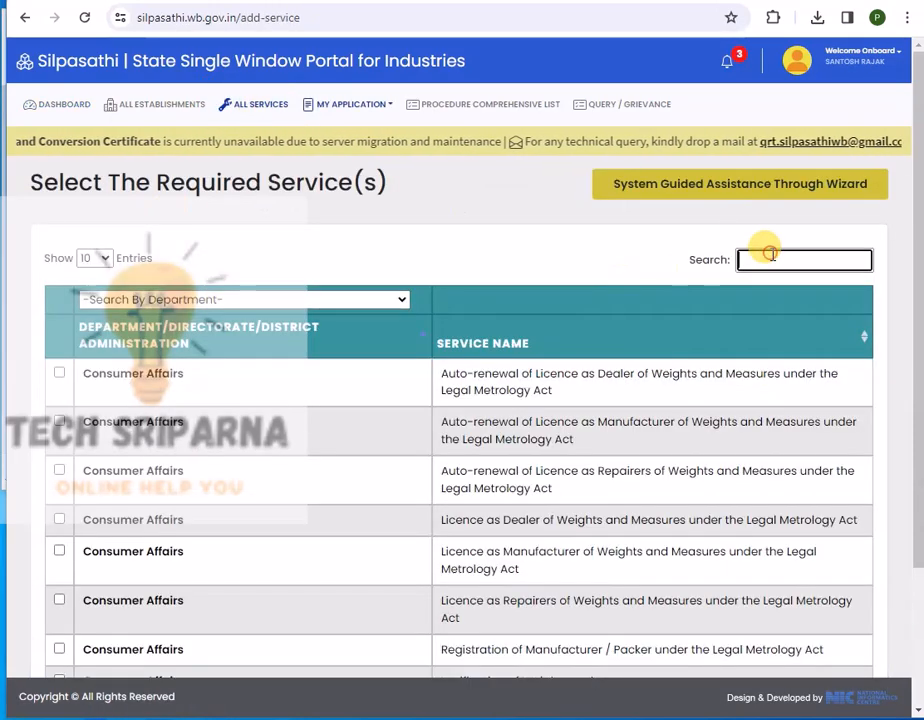
{"action": "type", "text": "P & RD"}
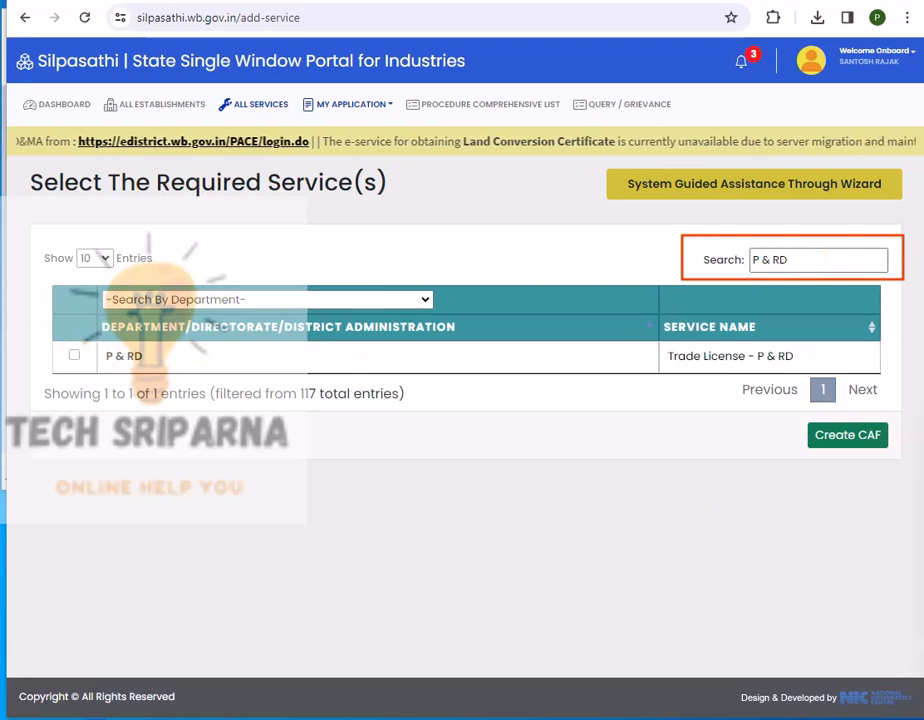
{"action": "left_click", "coordinate": [74, 355]}
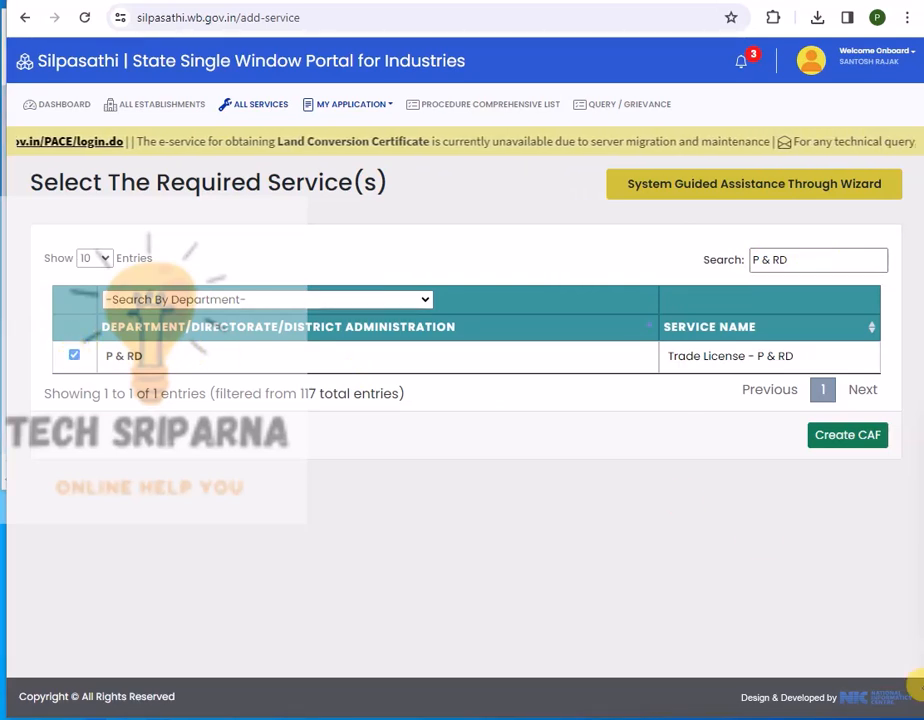
{"action": "left_click", "coordinate": [845, 437]}
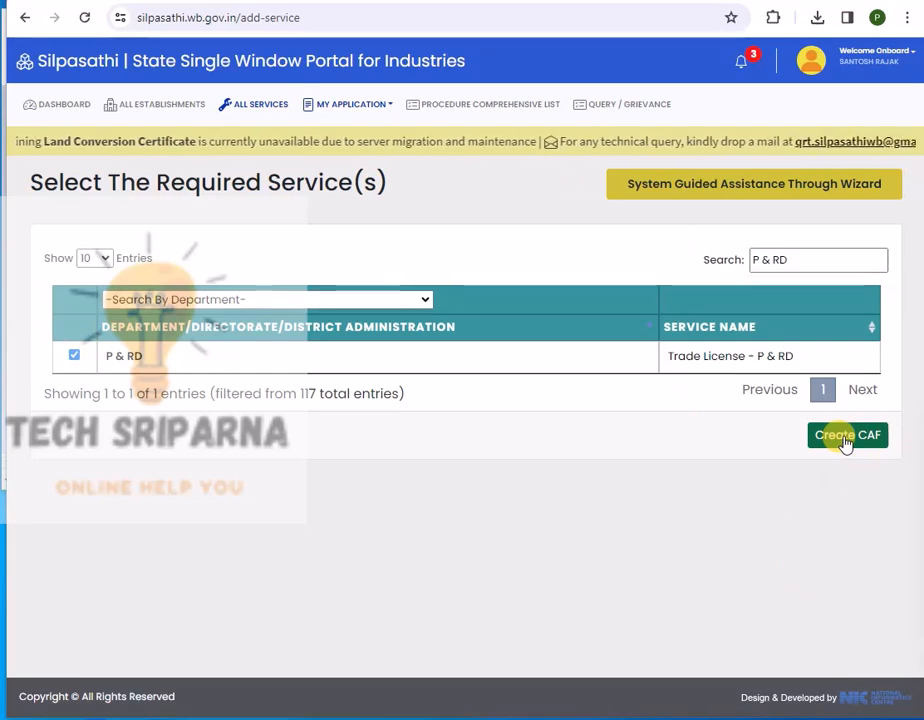
Outline the new business reference ID and Apply Online in red, then start the application.
{"action": "scroll", "coordinate": [372, 364], "scroll_direction": "down", "scroll_amount": 3}
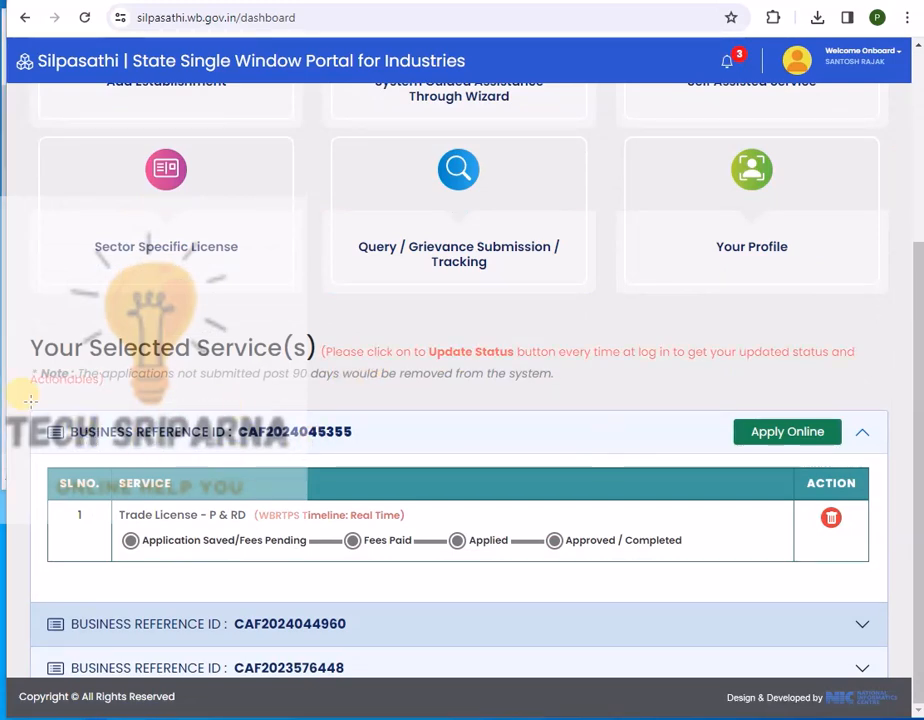
{"action": "mouse_move", "coordinate": [41, 401]}
{"action": "left_mouse_down"}
{"action": "mouse_move", "coordinate": [367, 458]}
{"action": "mouse_move", "coordinate": [419, 450]}
{"action": "mouse_move", "coordinate": [413, 455]}
{"action": "left_mouse_up"}
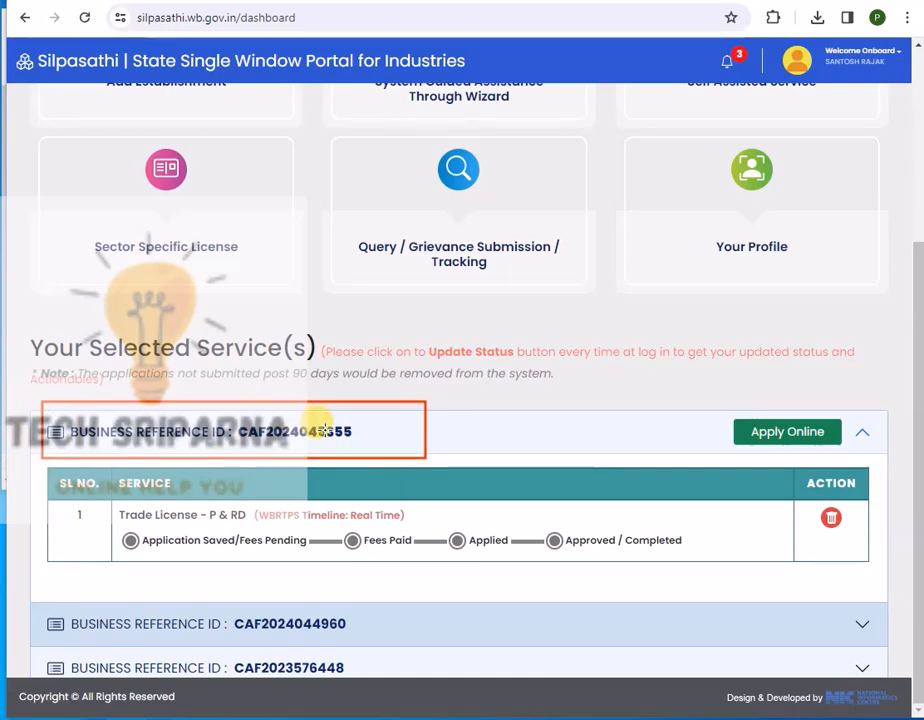
{"action": "mouse_move", "coordinate": [705, 404]}
{"action": "left_mouse_down"}
{"action": "mouse_move", "coordinate": [712, 420]}
{"action": "mouse_move", "coordinate": [856, 439]}
{"action": "mouse_move", "coordinate": [866, 455]}
{"action": "left_mouse_up"}
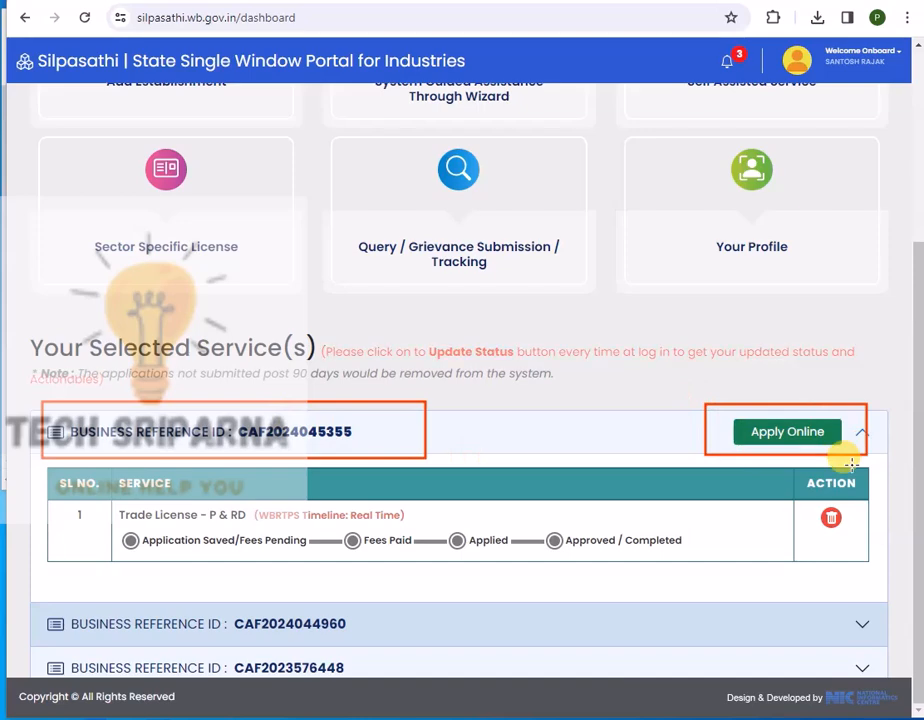
{"action": "left_click", "coordinate": [787, 431]}
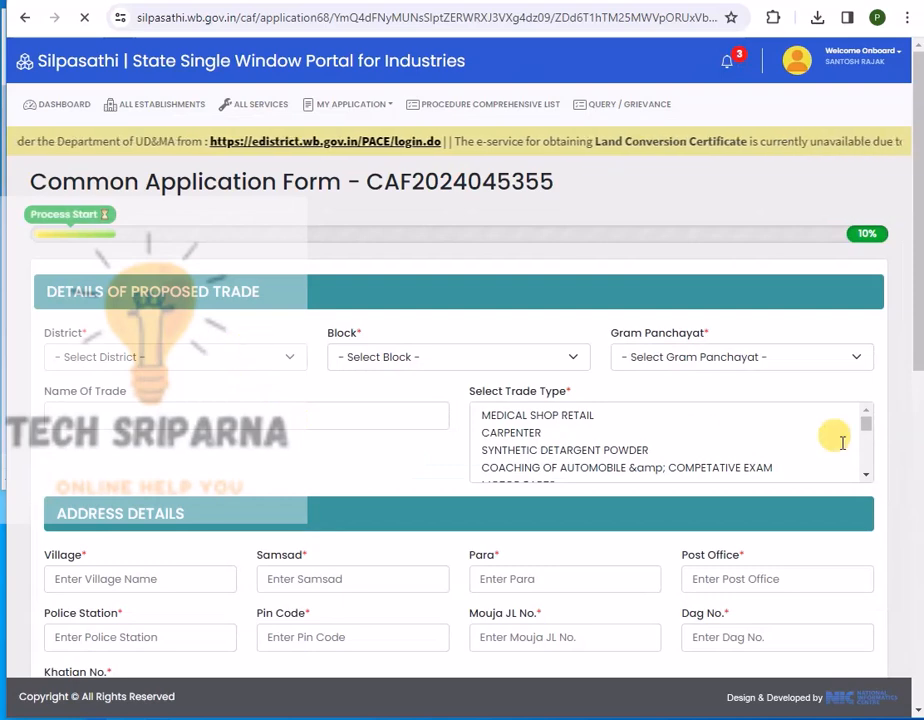
Check the district, block and gram panchayat lists, then set the trade type to STATIONERY.
{"action": "left_click", "coordinate": [278, 355]}
{"action": "left_click", "coordinate": [278, 355]}
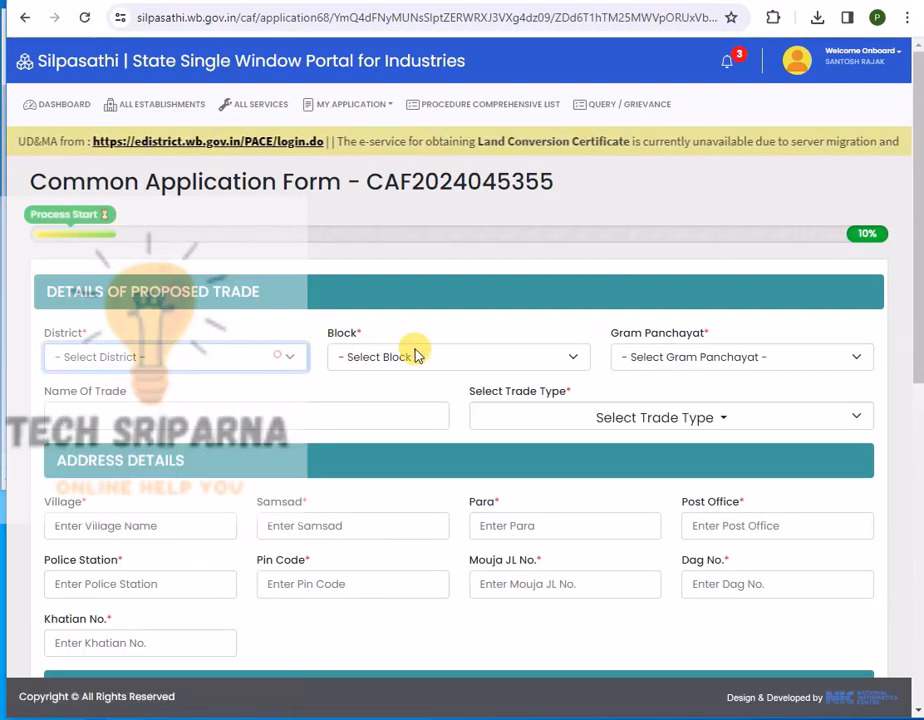
{"action": "left_click", "coordinate": [416, 355]}
{"action": "left_click", "coordinate": [660, 355]}
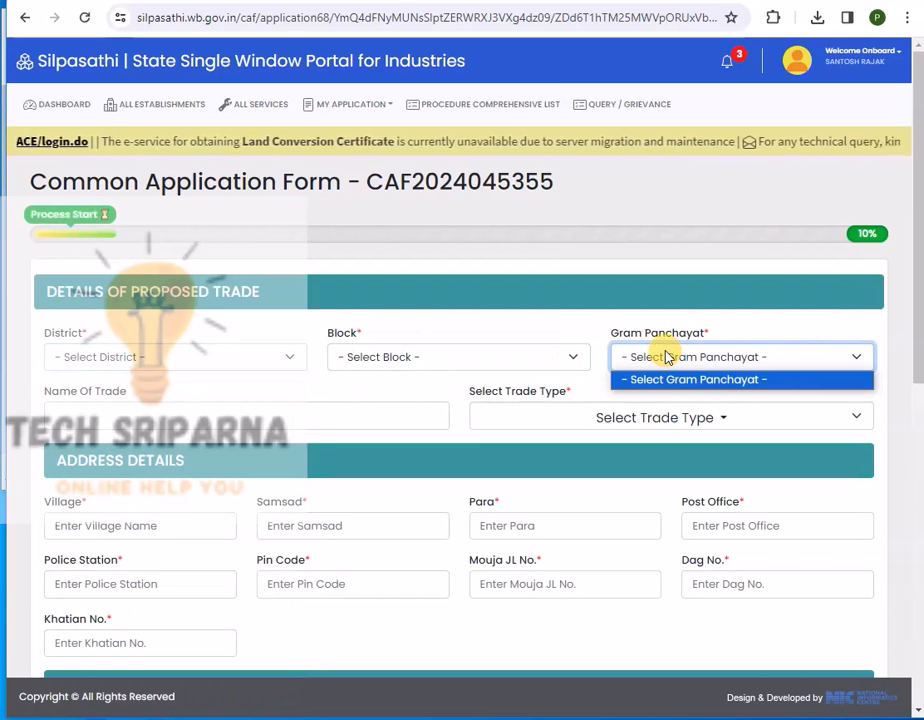
{"action": "left_click", "coordinate": [95, 405]}
{"action": "left_click", "coordinate": [94, 412]}
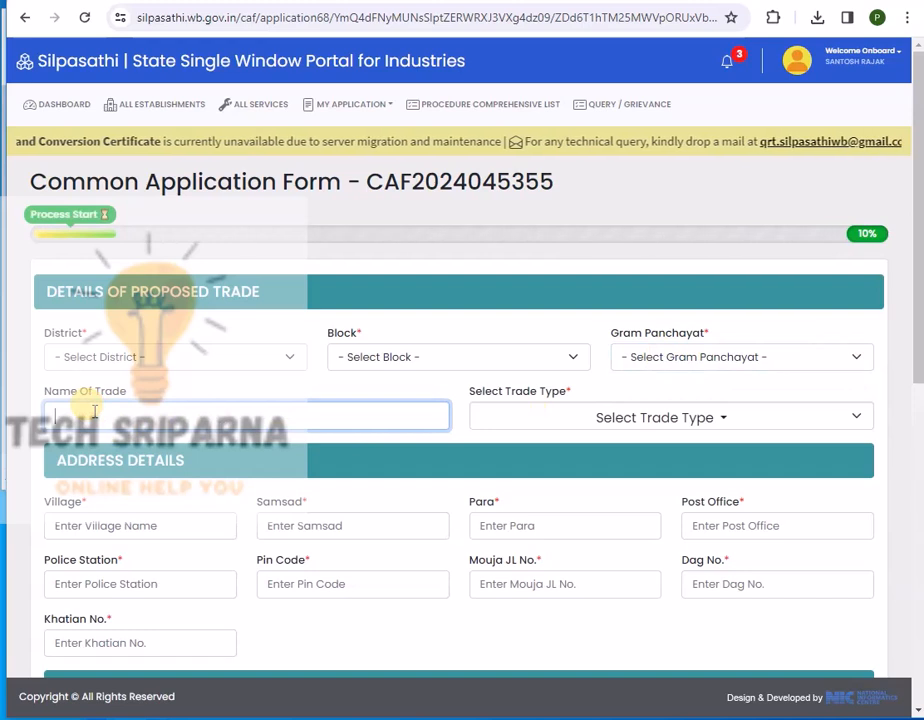
{"action": "left_click", "coordinate": [624, 422]}
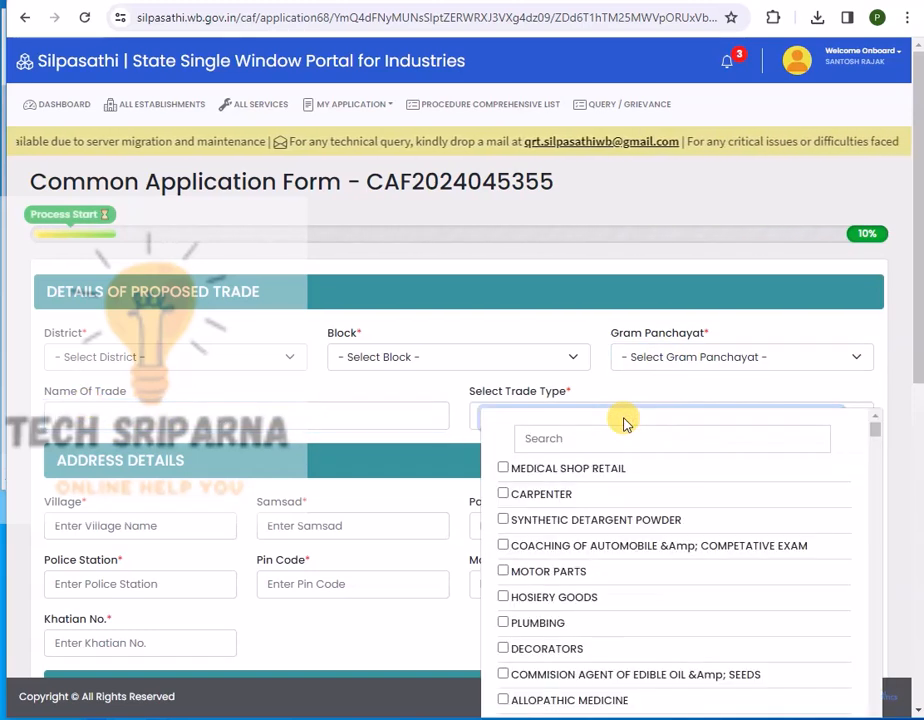
{"action": "left_click", "coordinate": [620, 420]}
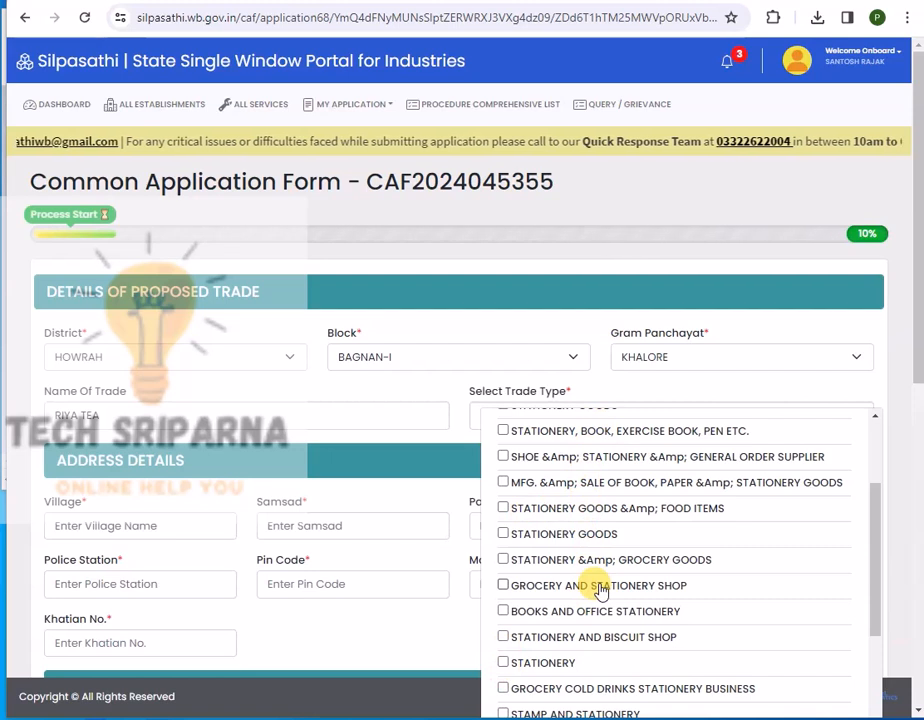
{"action": "left_click", "coordinate": [503, 663]}
{"action": "left_click", "coordinate": [405, 450]}
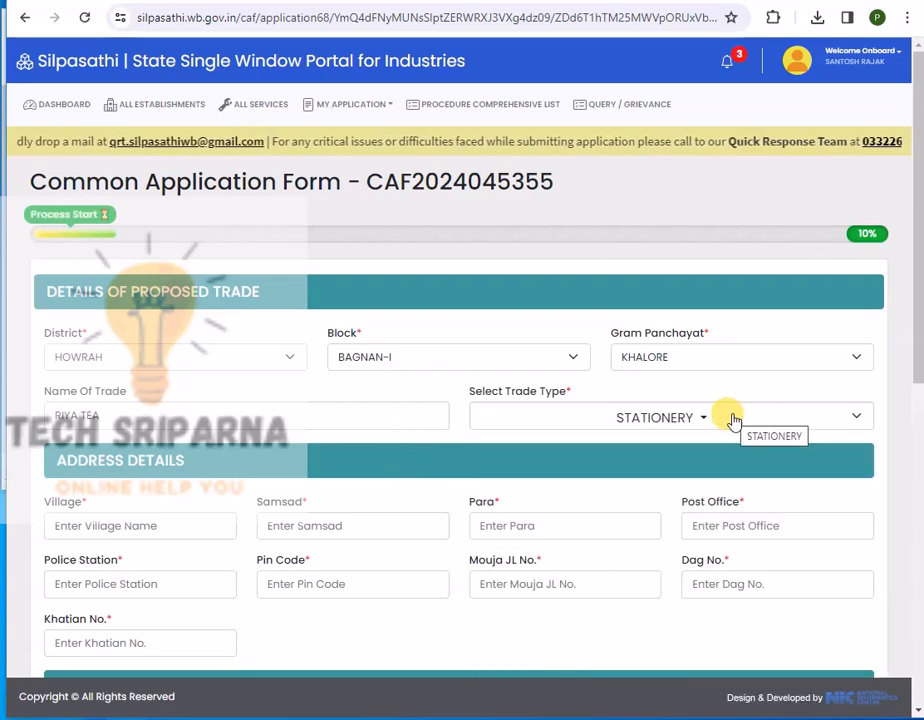
Enter village KHALORE and post office BAGNAN in the trade address.
{"action": "left_click", "coordinate": [123, 526]}
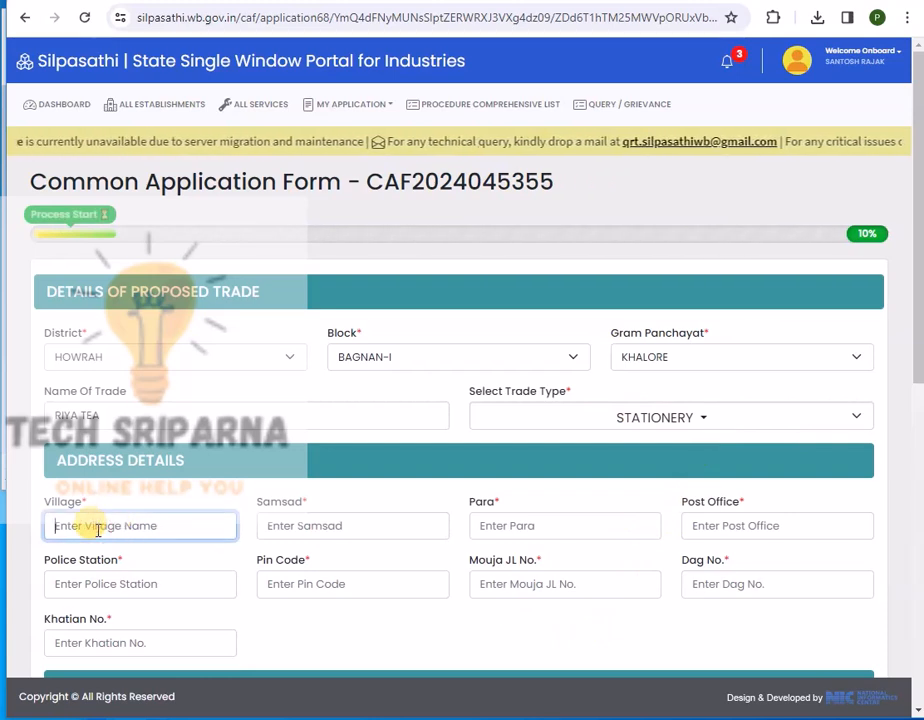
{"action": "key", "text": "Tab"}
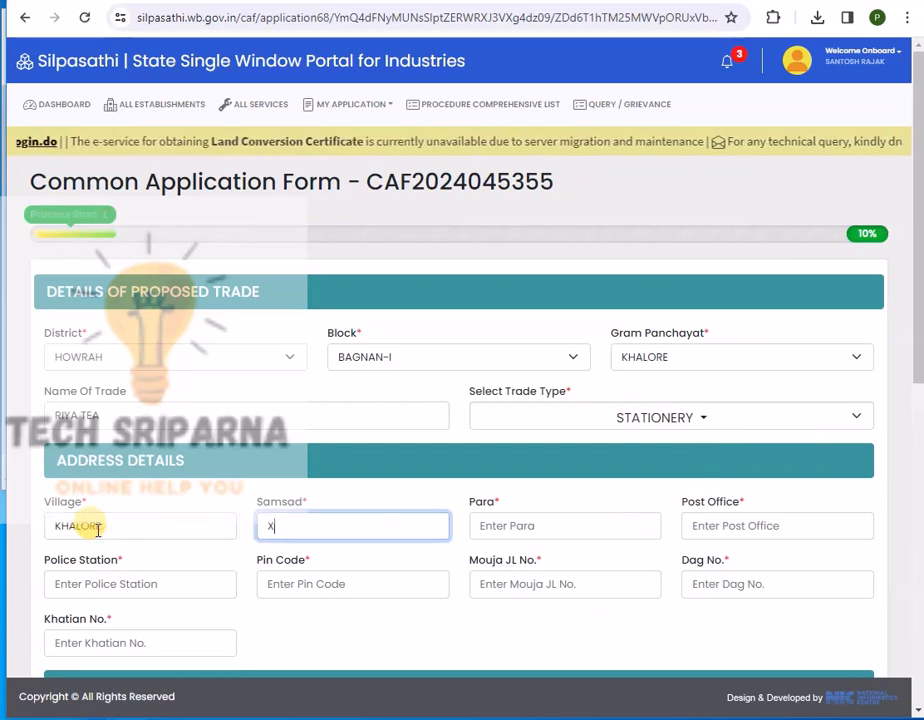
{"action": "key", "text": "Tab"}
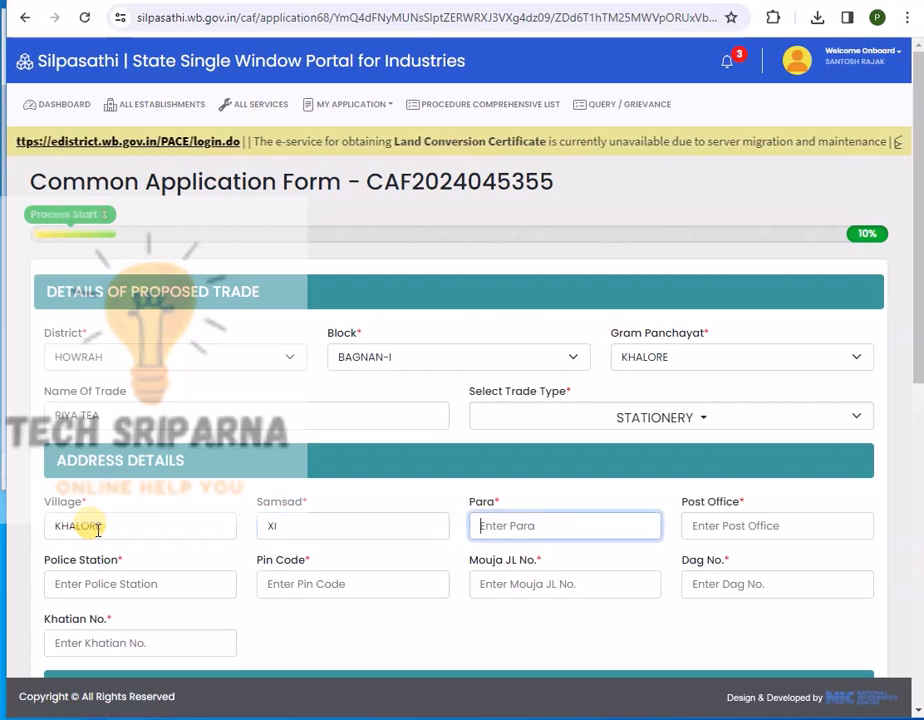
{"action": "key", "text": "Tab"}
{"action": "key", "text": "Tab"}
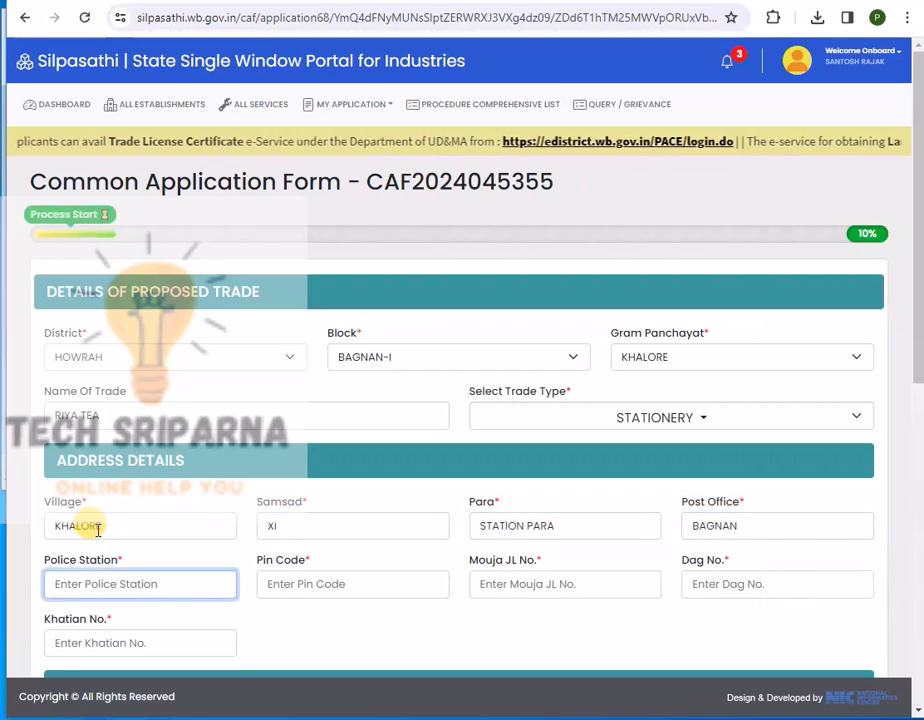
{"action": "key", "text": "Tab"}
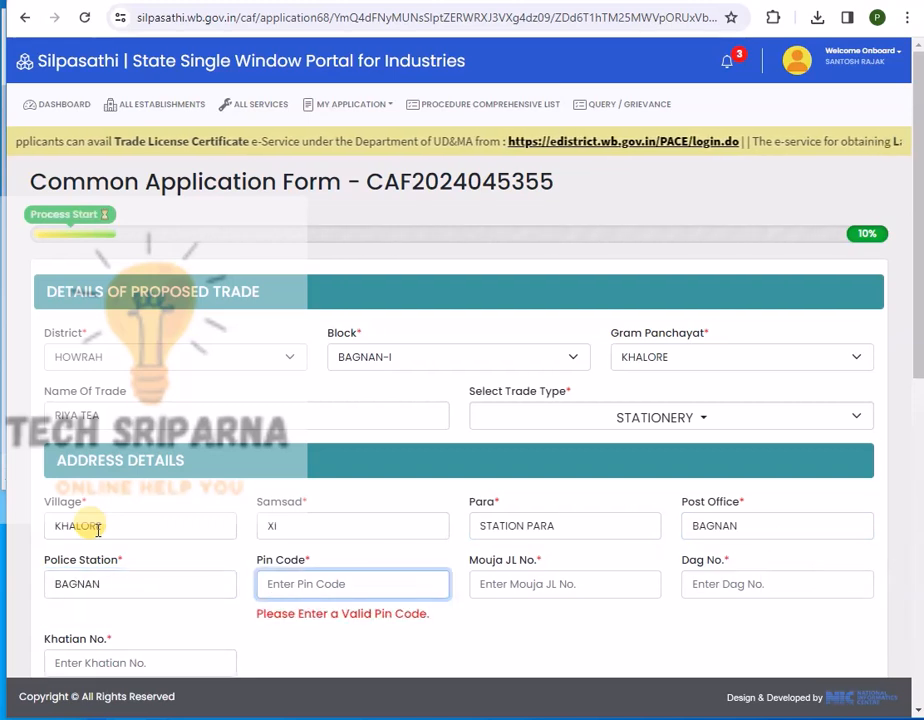
{"action": "key", "text": "Tab"}
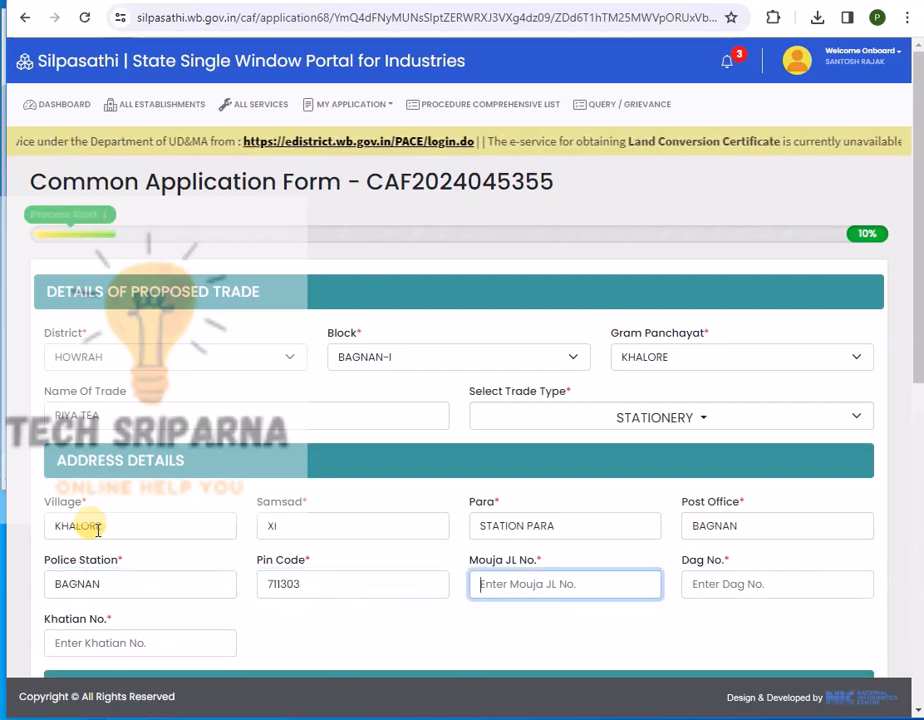
{"action": "key", "text": "Tab"}
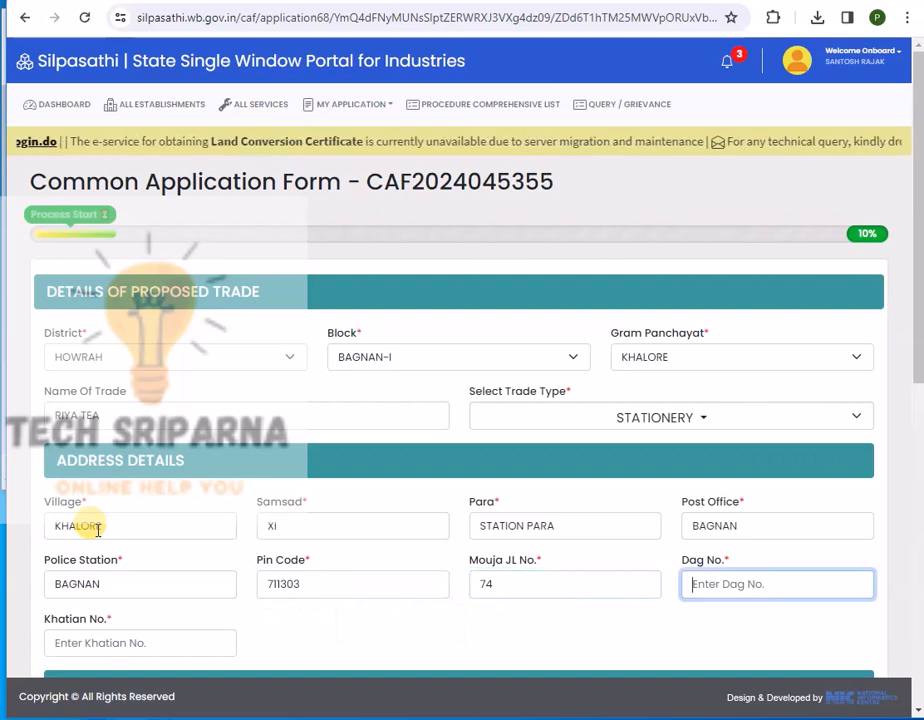
{"action": "key", "text": "Tab"}
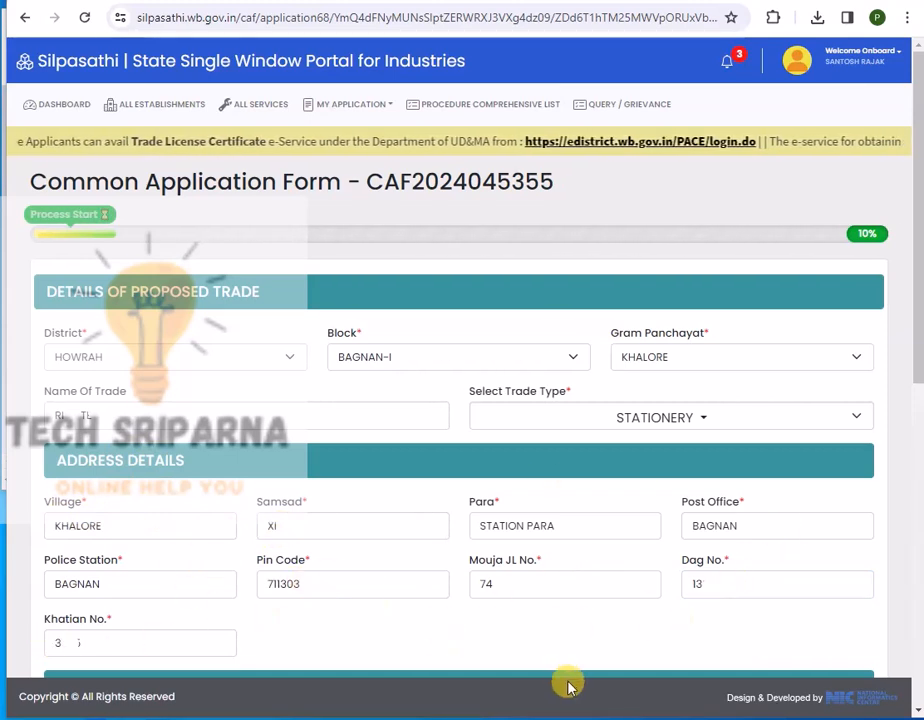
{"action": "scroll", "coordinate": [382, 414], "scroll_direction": "down", "scroll_amount": 5}
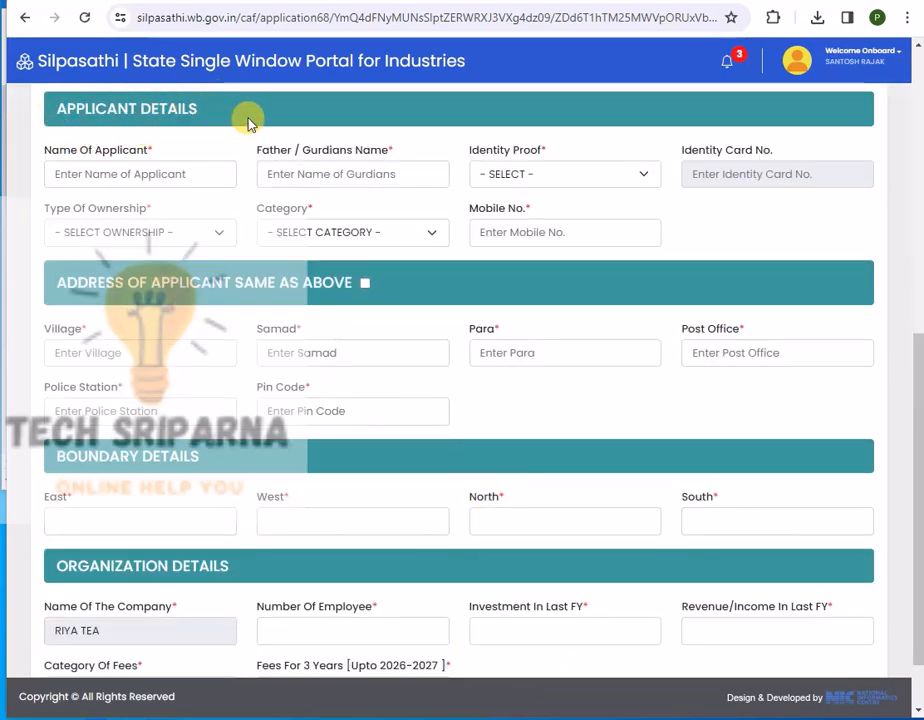
Enter the applicant's and guardian's names, choose AADHAR identity proof, and fill in the card number.
{"action": "left_click", "coordinate": [180, 176]}
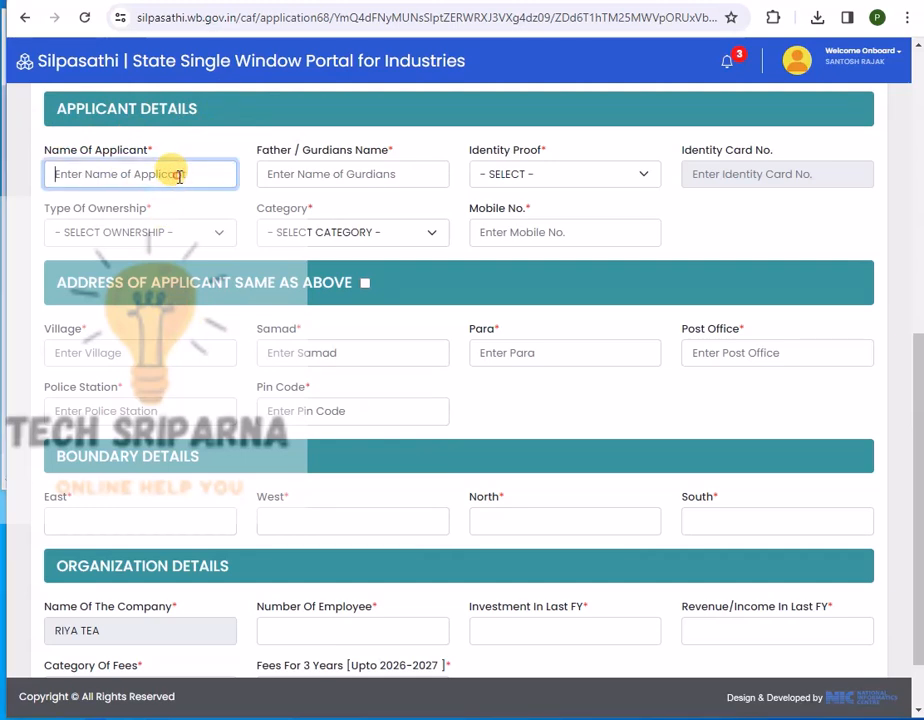
{"action": "left_click", "coordinate": [359, 174]}
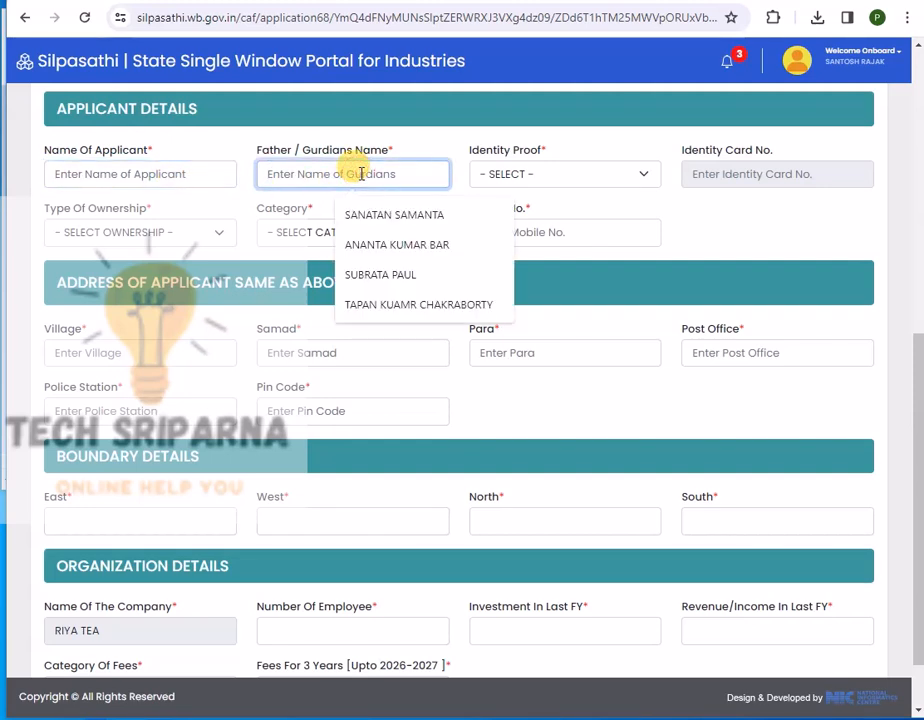
{"action": "left_click", "coordinate": [565, 173]}
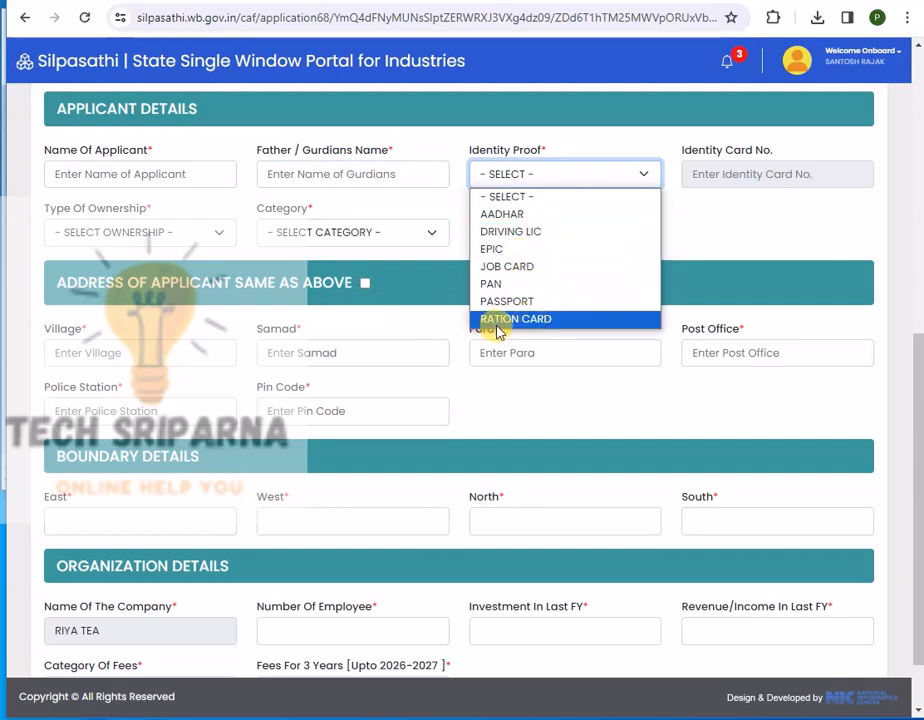
{"action": "left_click", "coordinate": [732, 231]}
{"action": "left_click", "coordinate": [725, 177]}
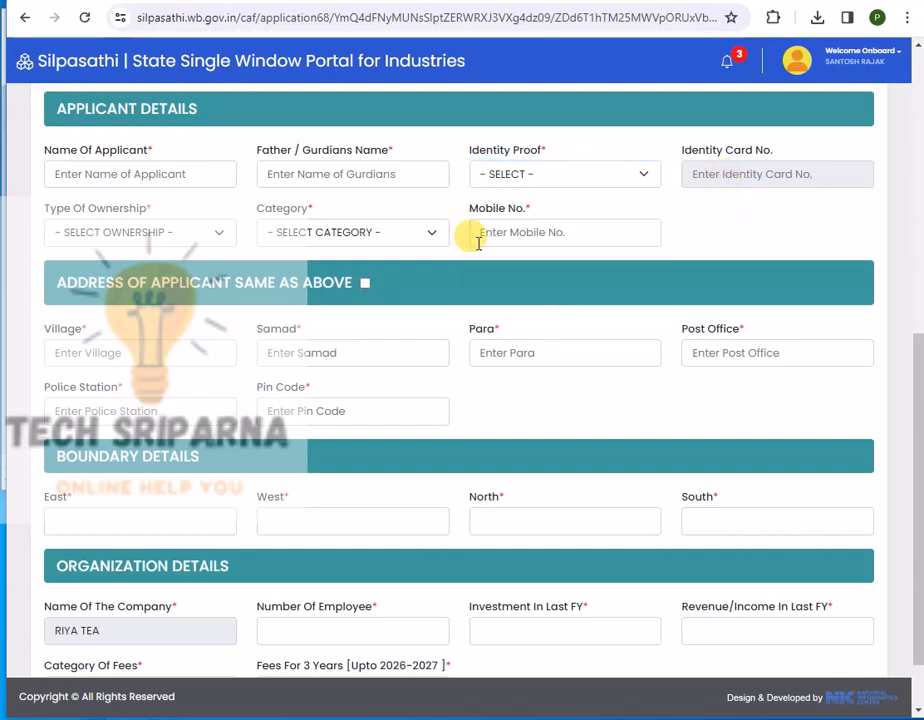
Set PERSONAL ownership and GP CITIZEN category, add the mobile number, and reuse the trade address.
{"action": "left_click", "coordinate": [145, 232]}
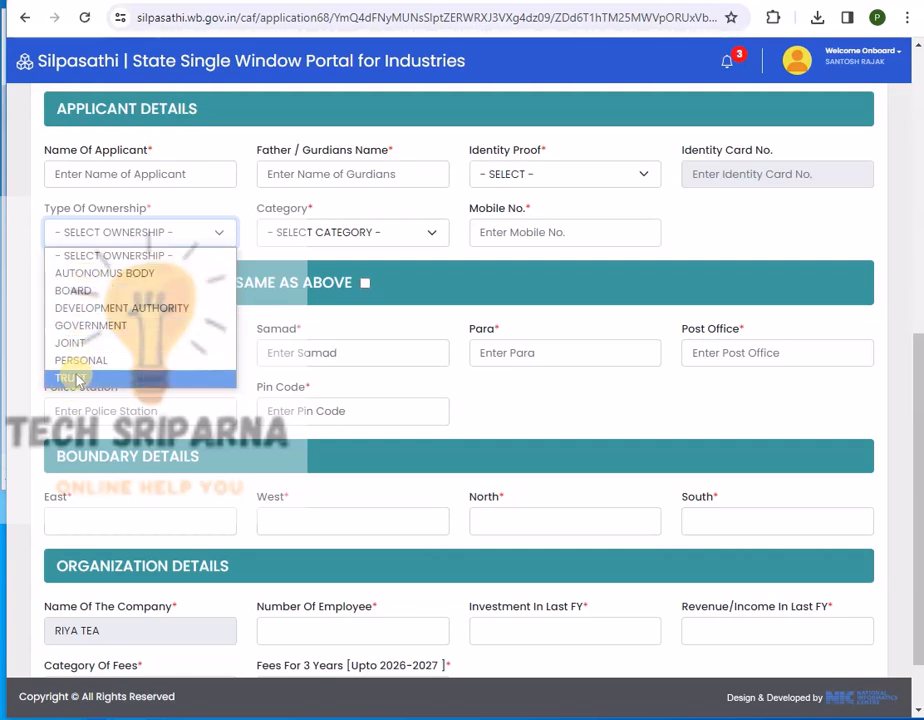
{"action": "left_click", "coordinate": [375, 233]}
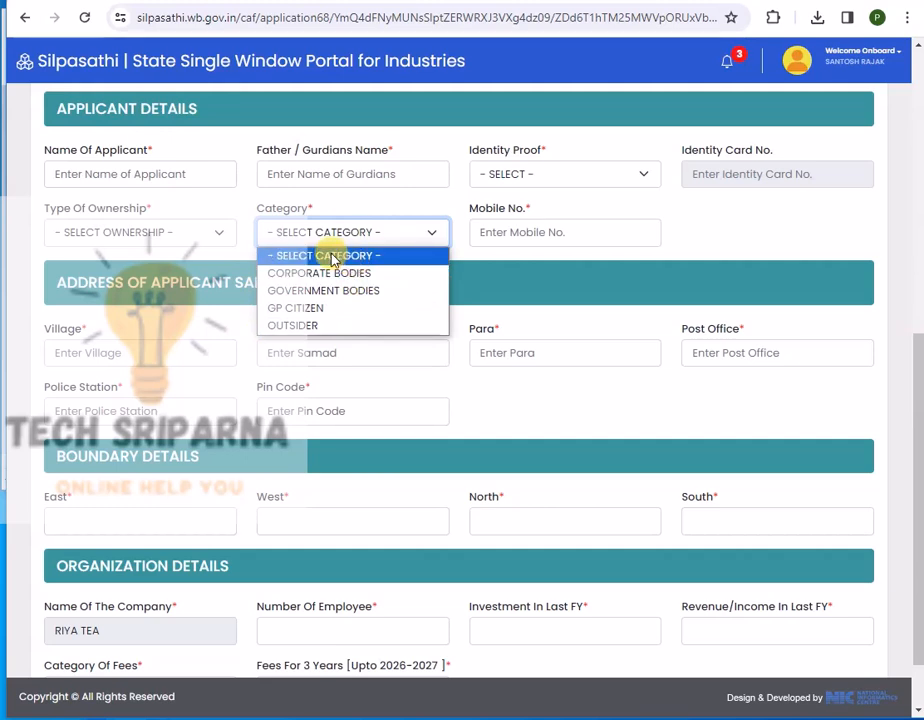
{"action": "left_click", "coordinate": [541, 224]}
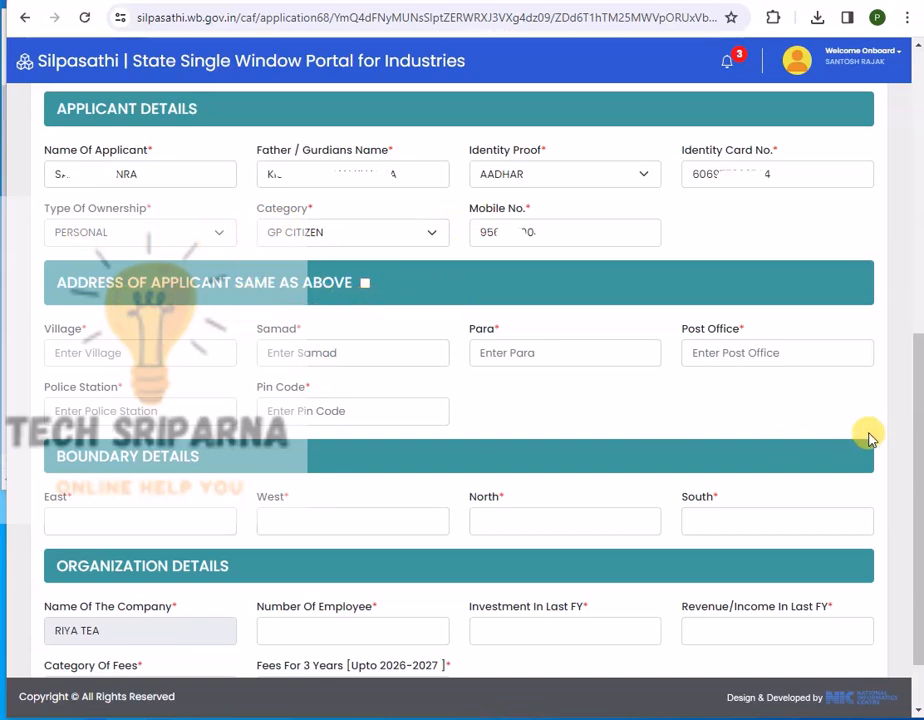
{"action": "left_click", "coordinate": [362, 283]}
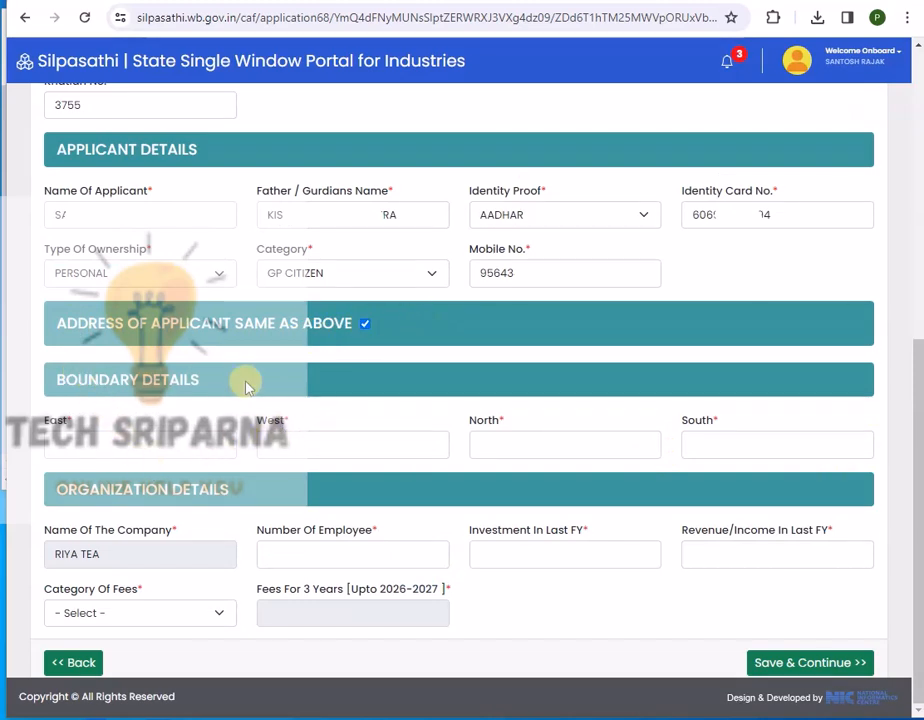
Set all boundaries to 0, employees to 1 and last year's investment to 1000.
{"action": "left_click", "coordinate": [134, 441]}
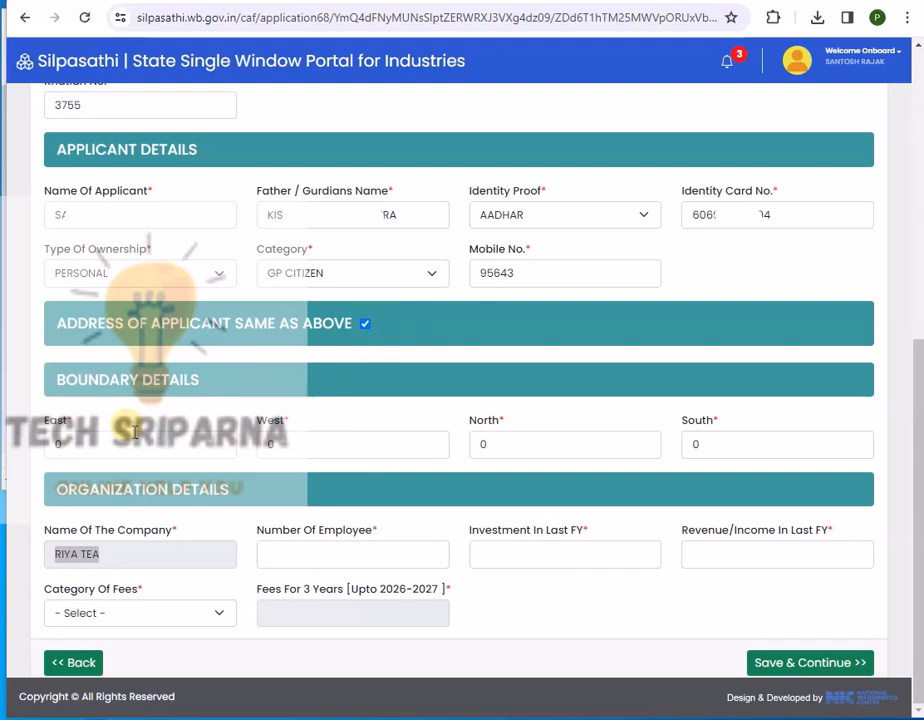
{"action": "left_click", "coordinate": [314, 550]}
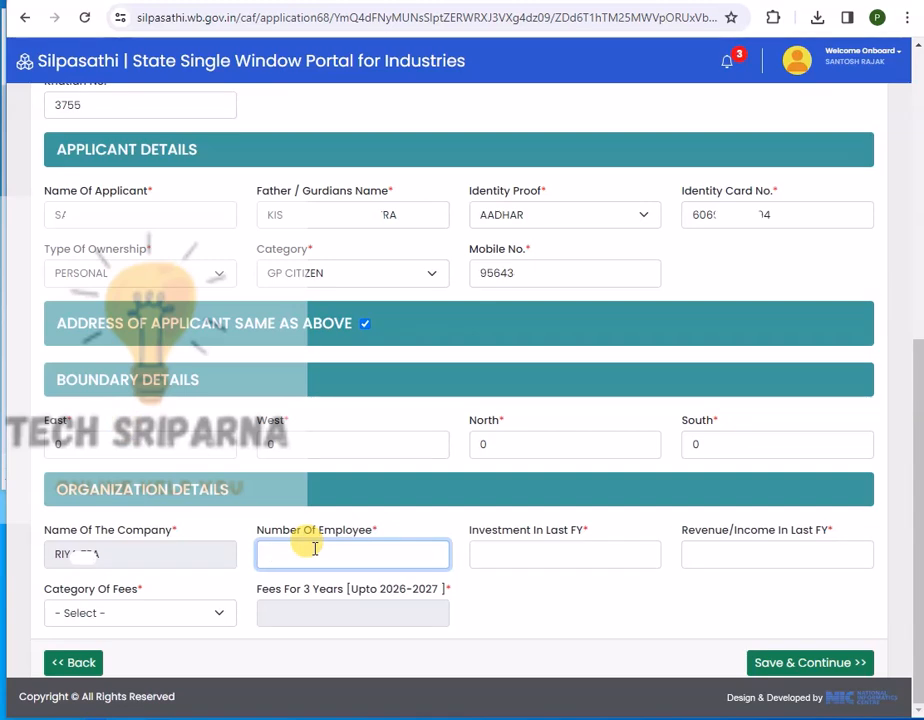
{"action": "type", "text": "1"}
{"action": "key", "text": "Tab"}
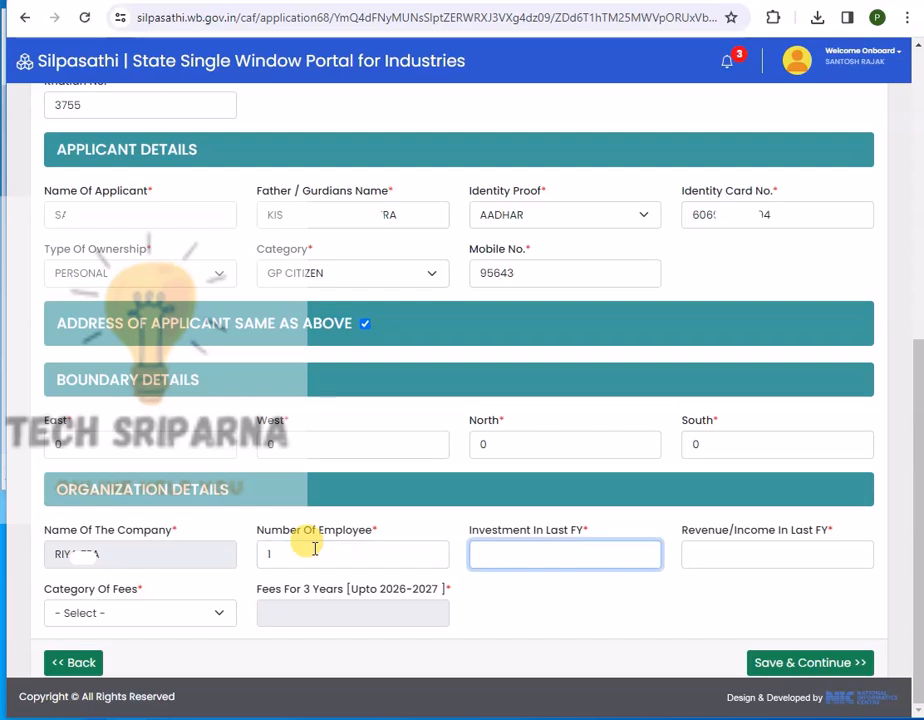
{"action": "type", "text": "100000"}
Enter 60000 as last year's revenue and choose Not Paying Professional Tax as fee category.
{"action": "key", "text": "Tab"}
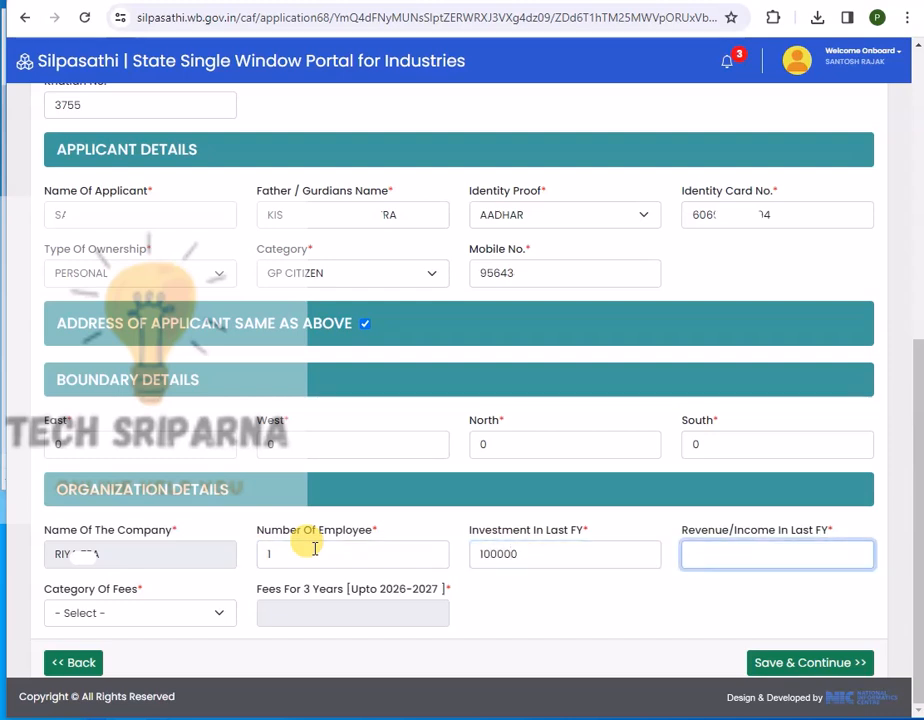
{"action": "type", "text": "60000"}
{"action": "key", "text": "Tab"}
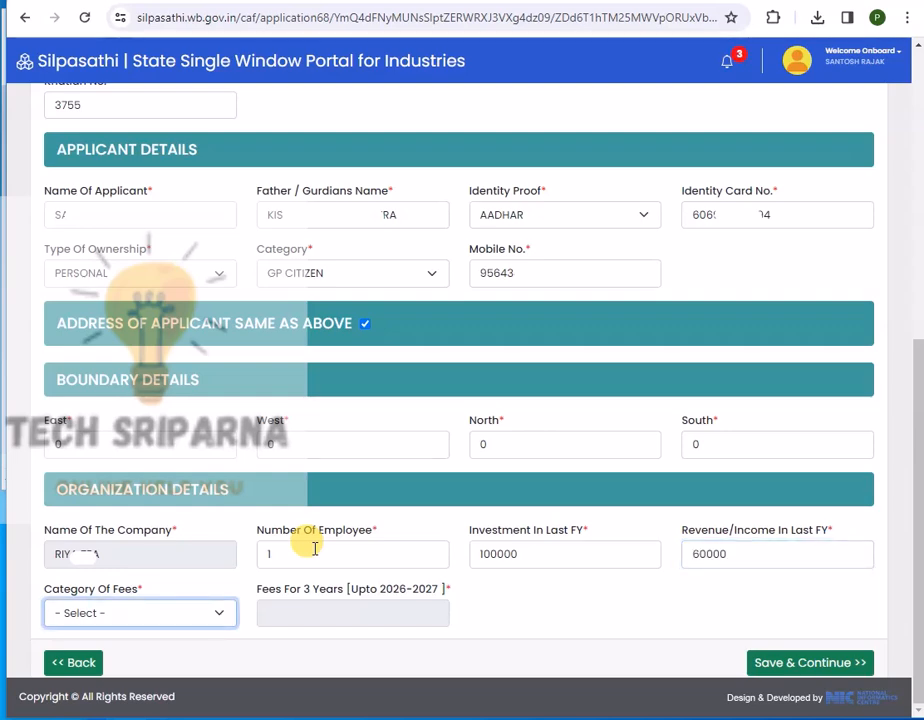
{"action": "left_click", "coordinate": [100, 613]}
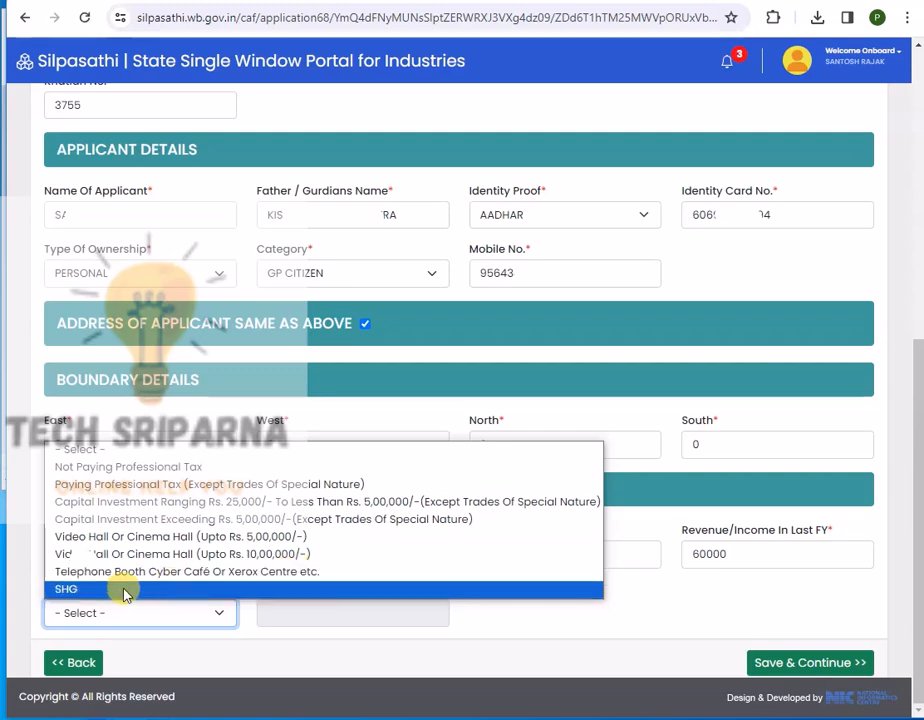
{"action": "left_click", "coordinate": [115, 470]}
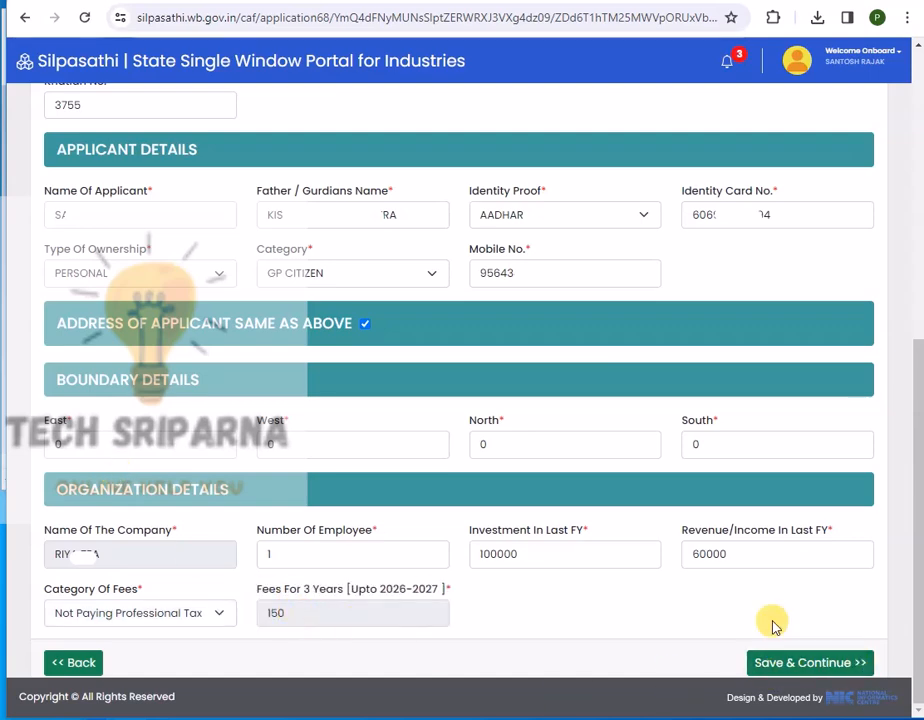
Save the trade application details and continue to the Upload Documents page.
{"action": "scroll", "coordinate": [422, 437], "scroll_direction": "up", "scroll_amount": 5}
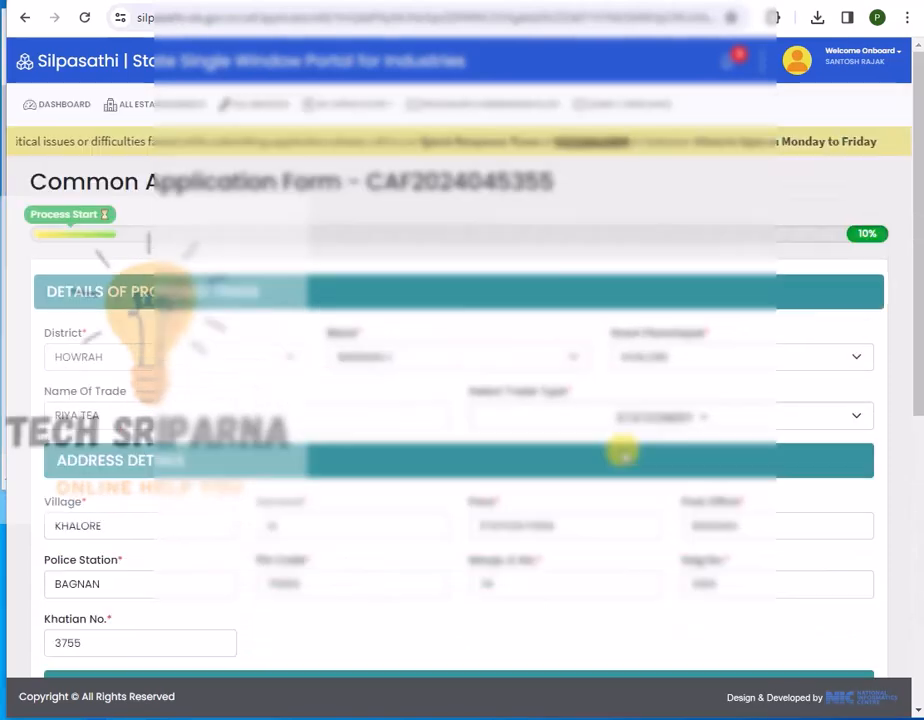
{"action": "scroll", "coordinate": [424, 437], "scroll_direction": "down", "scroll_amount": 3}
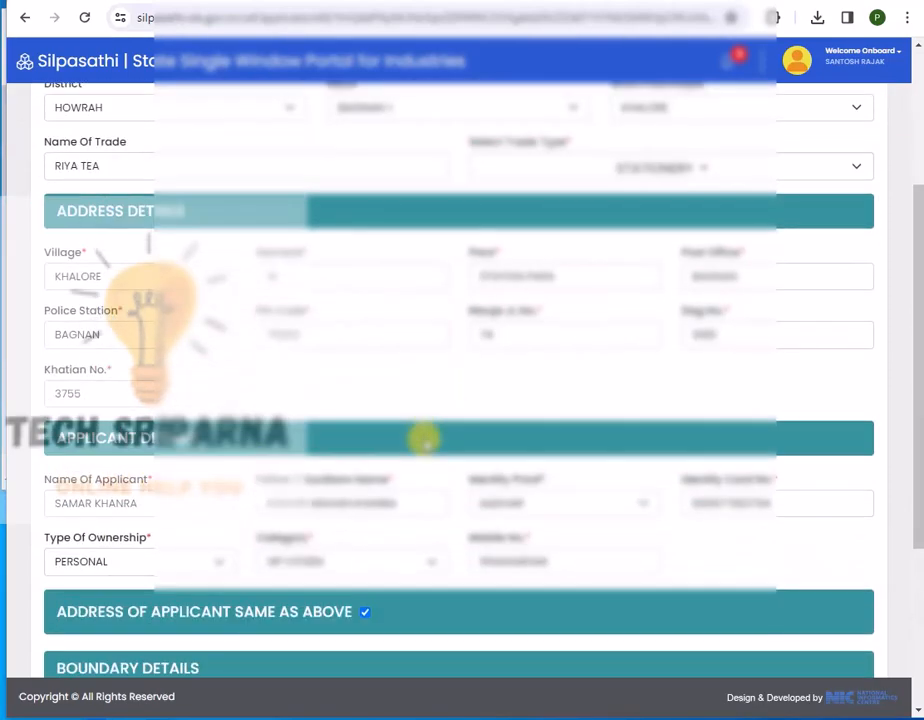
{"action": "scroll", "coordinate": [424, 437], "scroll_direction": "down", "scroll_amount": 5}
{"action": "scroll", "coordinate": [424, 437], "scroll_direction": "down", "scroll_amount": 1}
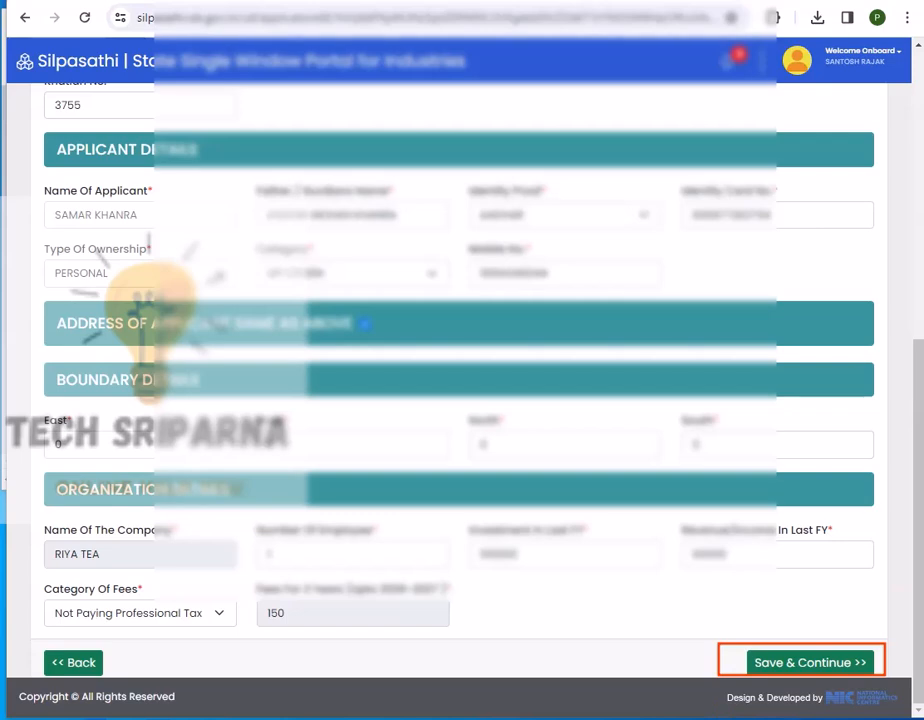
{"action": "left_click", "coordinate": [809, 662]}
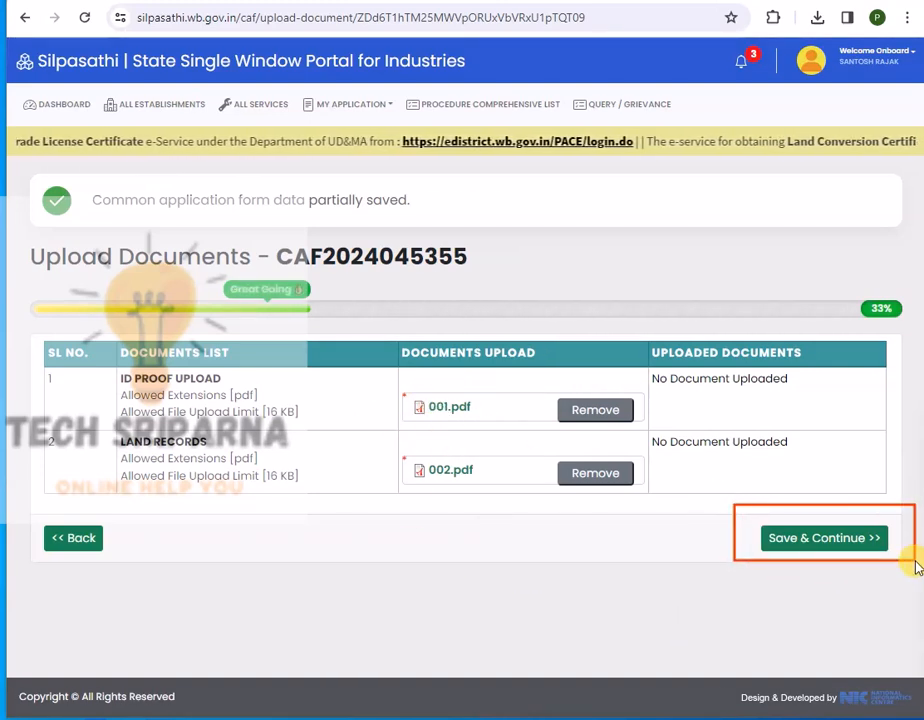
Save the uploaded documents and review the application preview, marking parts of it.
{"action": "left_click", "coordinate": [818, 537]}
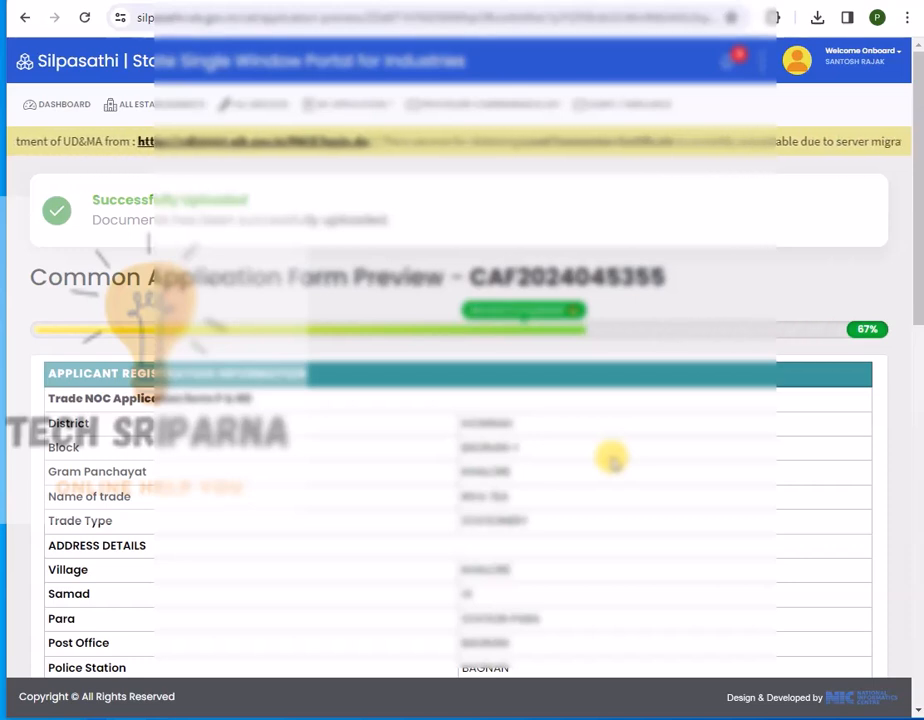
{"action": "scroll", "coordinate": [612, 458], "scroll_direction": "down", "scroll_amount": 5}
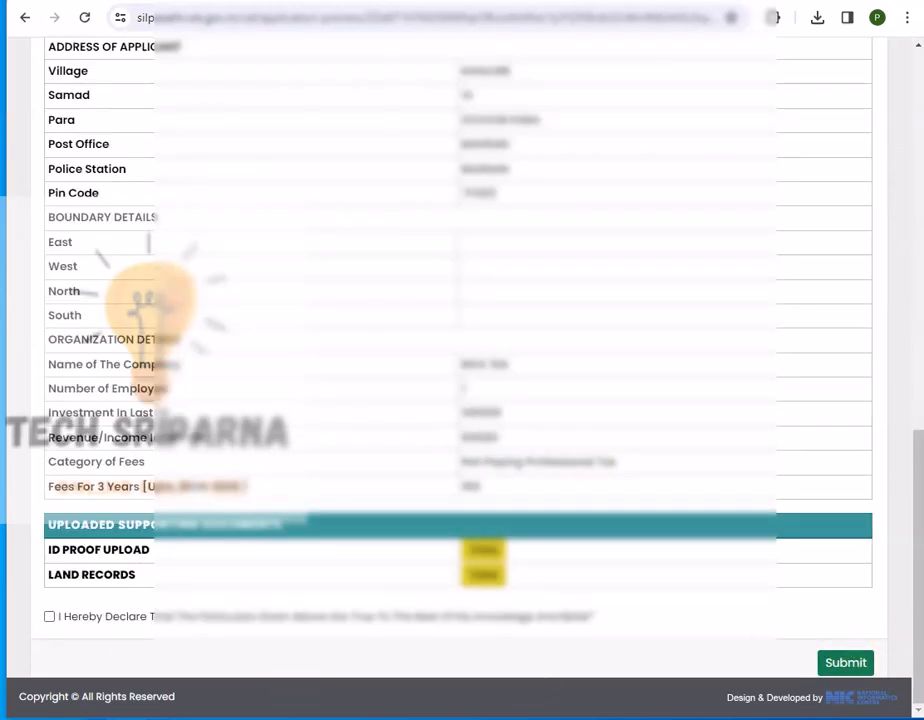
{"action": "mouse_move", "coordinate": [30, 537]}
{"action": "left_mouse_down"}
{"action": "mouse_move", "coordinate": [72, 635]}
{"action": "mouse_move", "coordinate": [736, 644]}
{"action": "left_mouse_up"}
{"action": "mouse_move", "coordinate": [37, 603]}
{"action": "left_mouse_down"}
{"action": "mouse_move", "coordinate": [63, 633]}
{"action": "mouse_move", "coordinate": [102, 633]}
{"action": "left_mouse_up"}
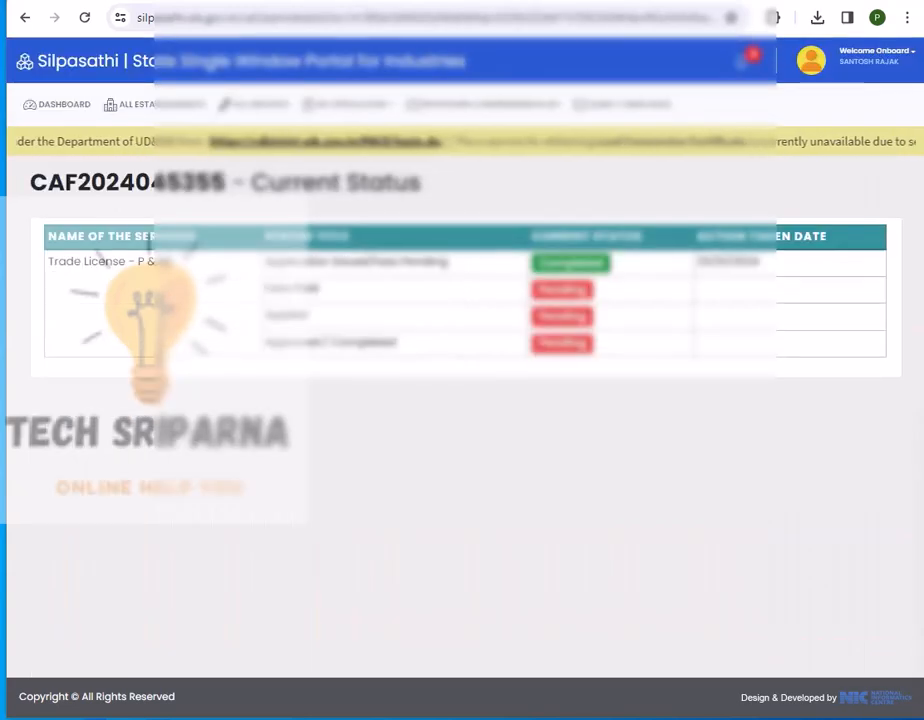
{"action": "mouse_move", "coordinate": [30, 167]}
{"action": "left_mouse_down"}
{"action": "mouse_move", "coordinate": [56, 268]}
{"action": "mouse_move", "coordinate": [437, 387]}
{"action": "mouse_move", "coordinate": [903, 388]}
{"action": "left_mouse_up"}
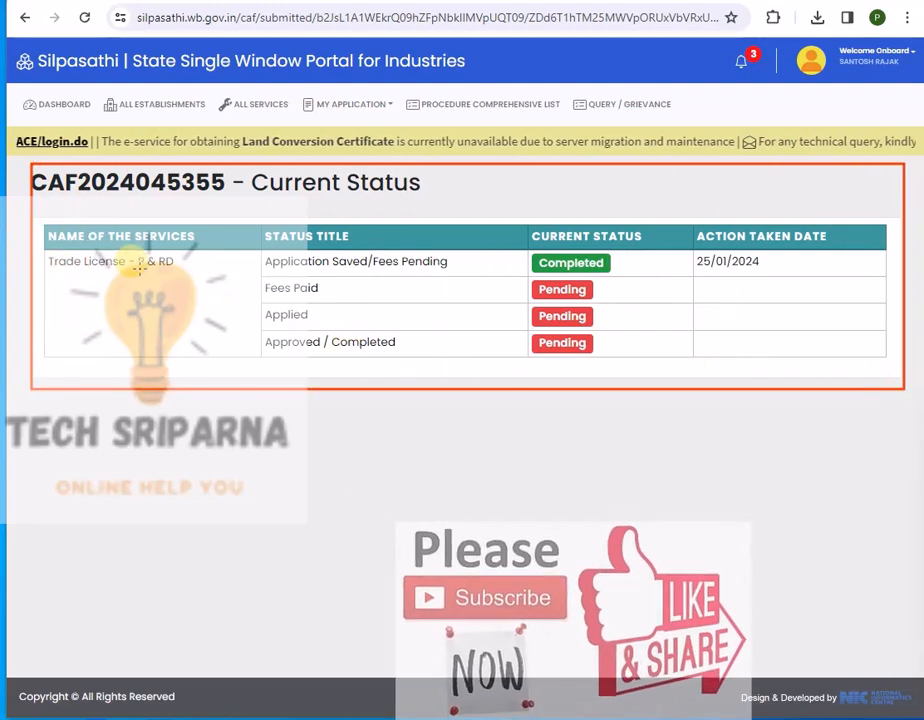
{"action": "mouse_move", "coordinate": [255, 252]}
{"action": "left_mouse_down"}
{"action": "mouse_move", "coordinate": [348, 278]}
{"action": "mouse_move", "coordinate": [640, 270]}
{"action": "left_mouse_up"}
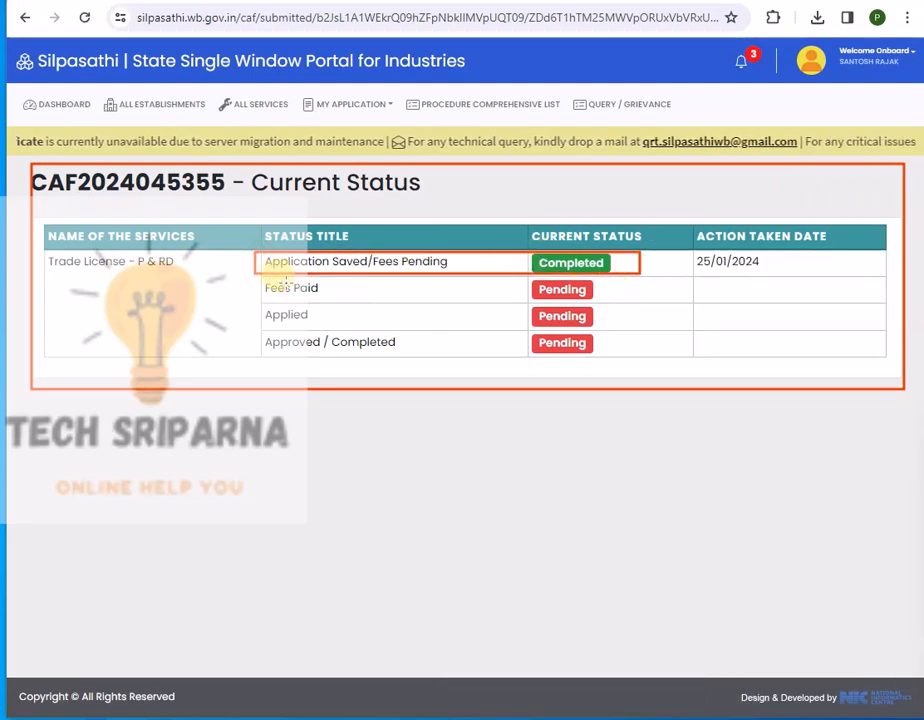
{"action": "mouse_move", "coordinate": [252, 278]}
{"action": "left_mouse_down"}
{"action": "mouse_move", "coordinate": [410, 300]}
{"action": "mouse_move", "coordinate": [626, 300]}
{"action": "left_mouse_up"}
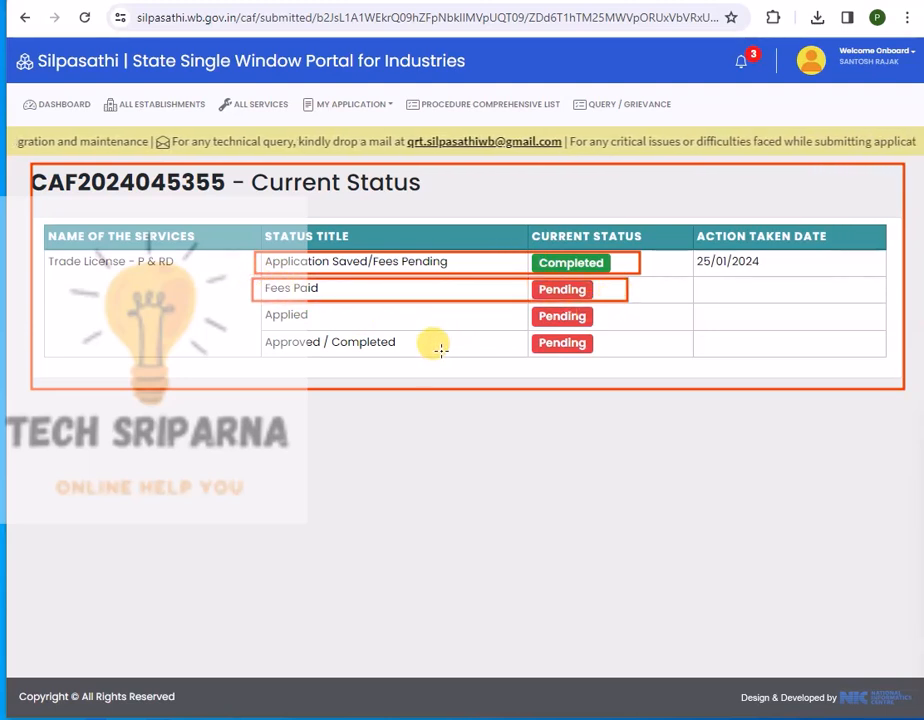
{"action": "key", "text": "Escape"}
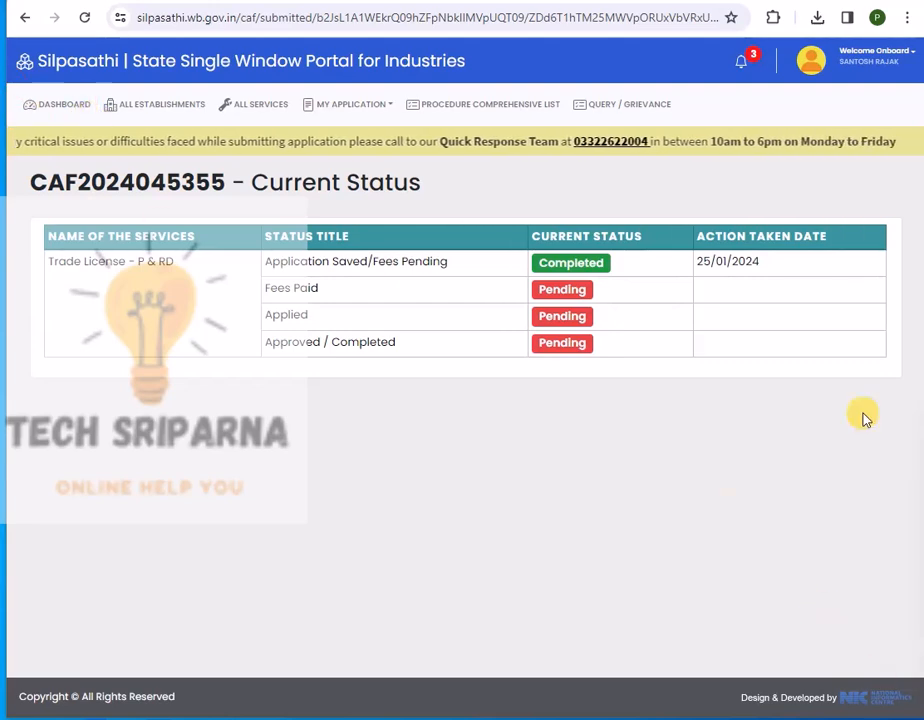
{"action": "left_click", "coordinate": [59, 110]}
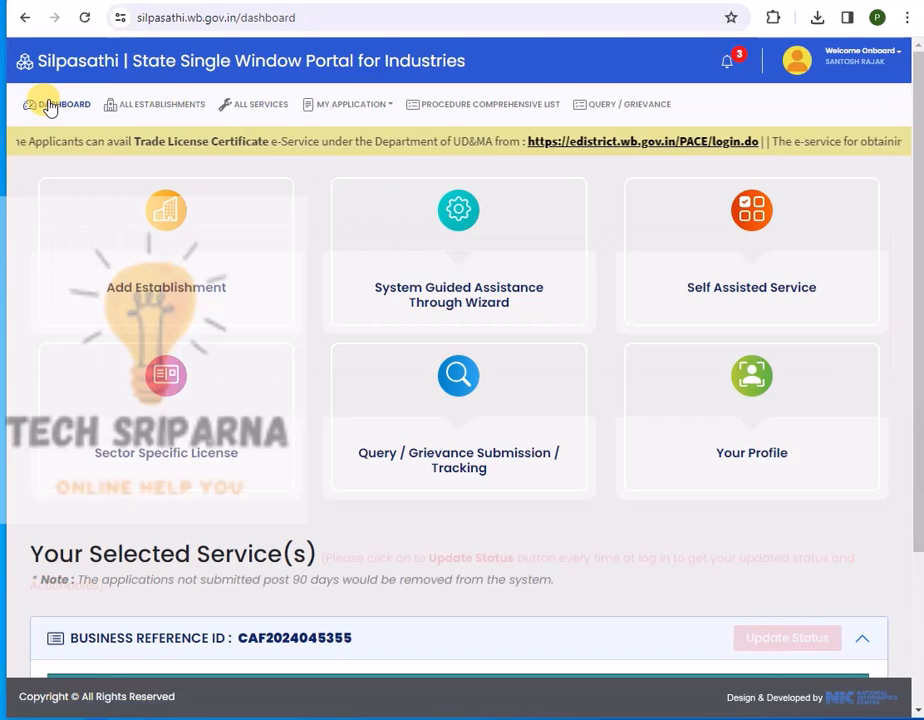
Pay the fee for the Trade License - P & RD application under Your Selected Service(s).
{"action": "scroll", "coordinate": [497, 340], "scroll_direction": "down", "scroll_amount": 2}
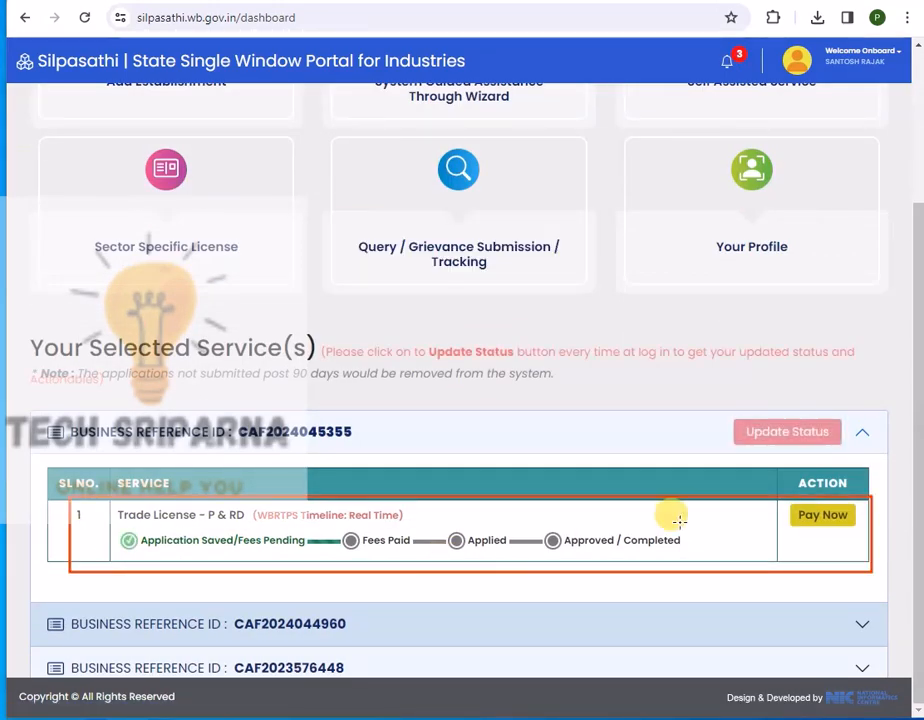
{"action": "left_click", "coordinate": [823, 515]}
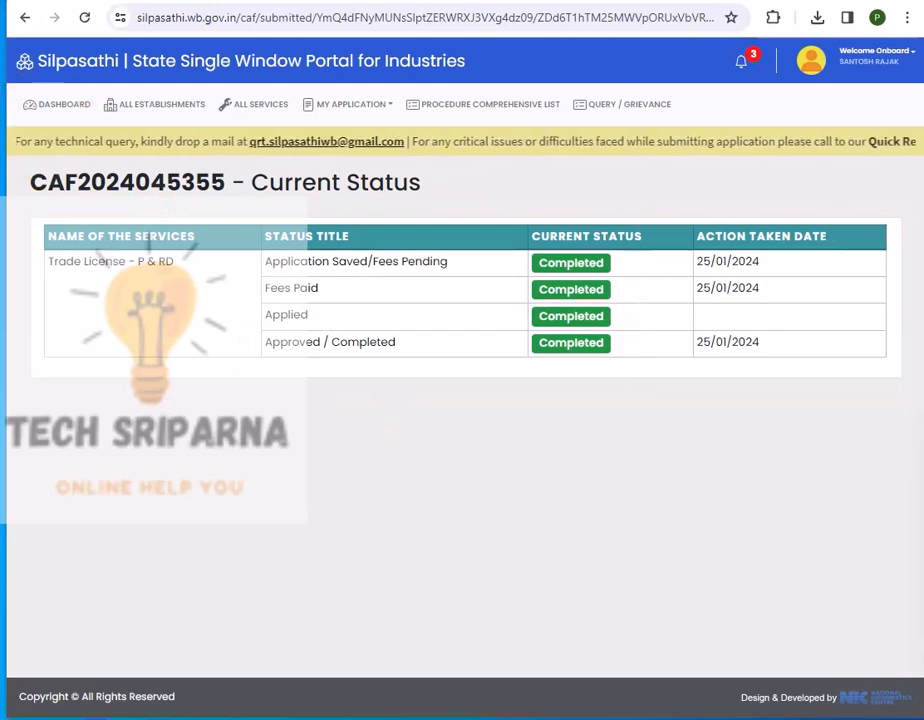
{"action": "left_click", "coordinate": [52, 108]}
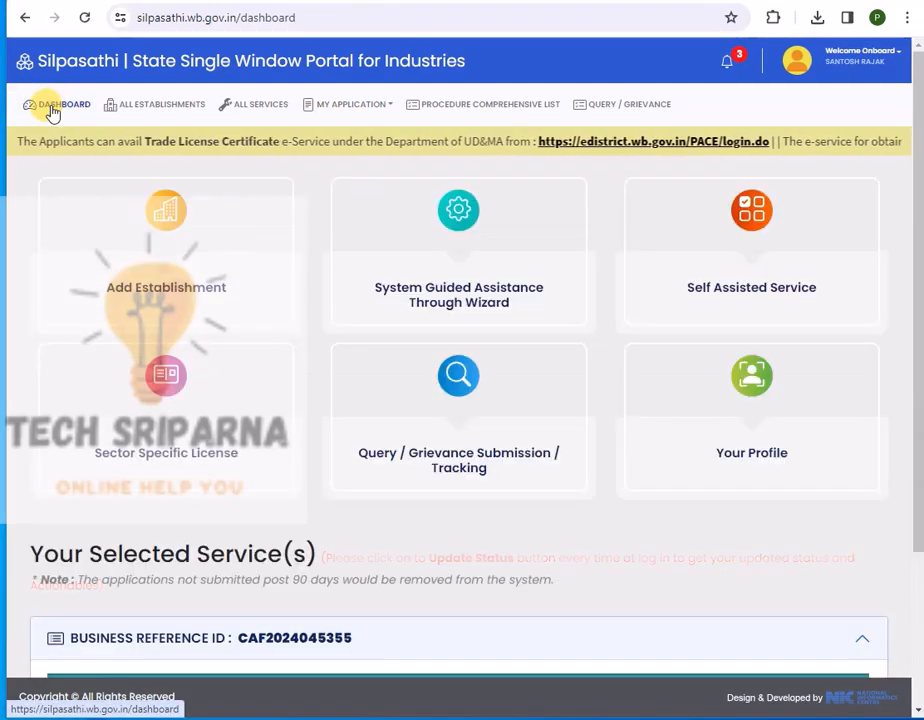
{"action": "scroll", "coordinate": [472, 286], "scroll_direction": "down", "scroll_amount": 2}
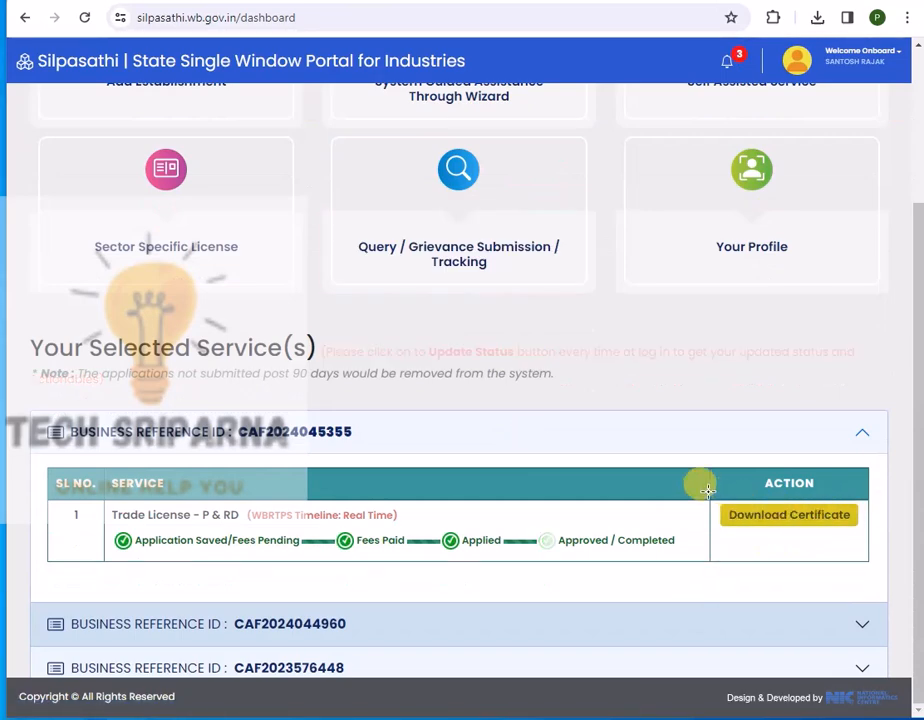
{"action": "left_click", "coordinate": [845, 518]}
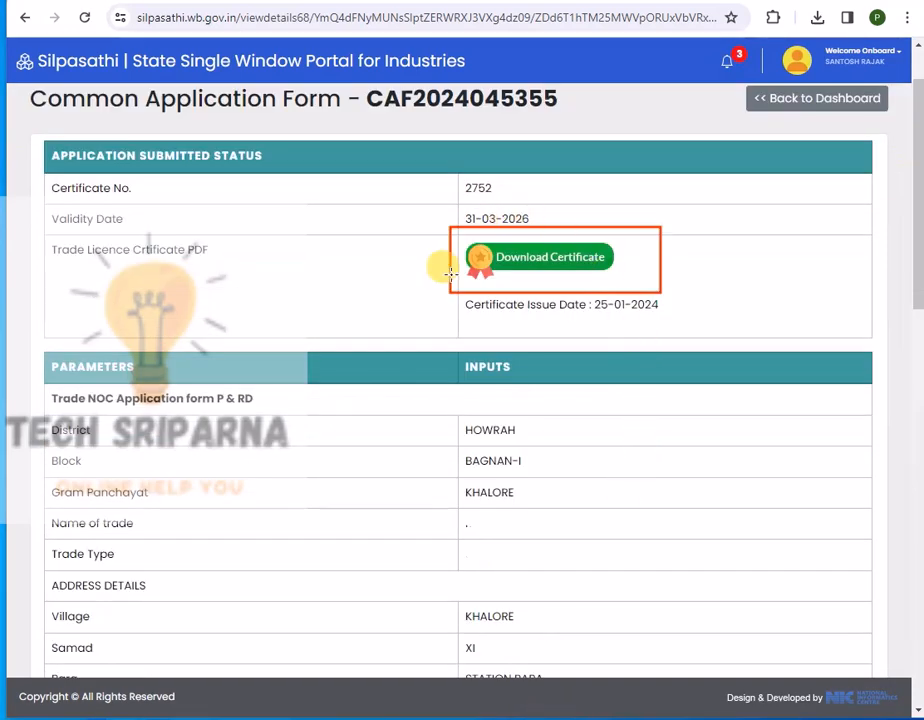
Open the Form 11 certificate PDF and outline its 2023-2024 to 2025-2026 validity period.
{"action": "left_click", "coordinate": [549, 252]}
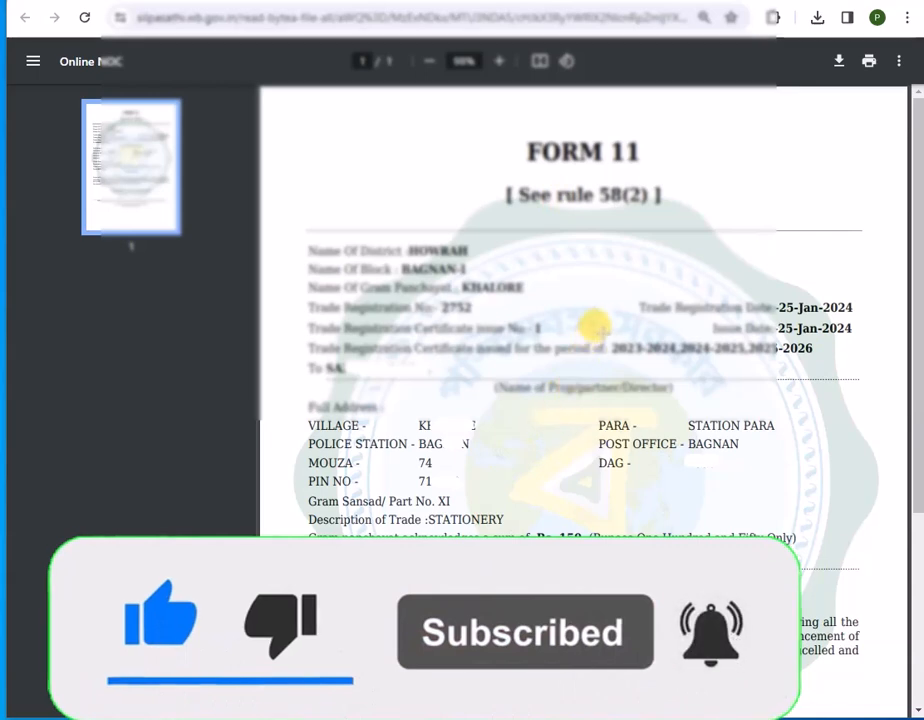
{"action": "mouse_move", "coordinate": [608, 330]}
{"action": "left_mouse_down"}
{"action": "mouse_move", "coordinate": [680, 356]}
{"action": "mouse_move", "coordinate": [831, 352]}
{"action": "mouse_move", "coordinate": [843, 362]}
{"action": "left_mouse_up"}
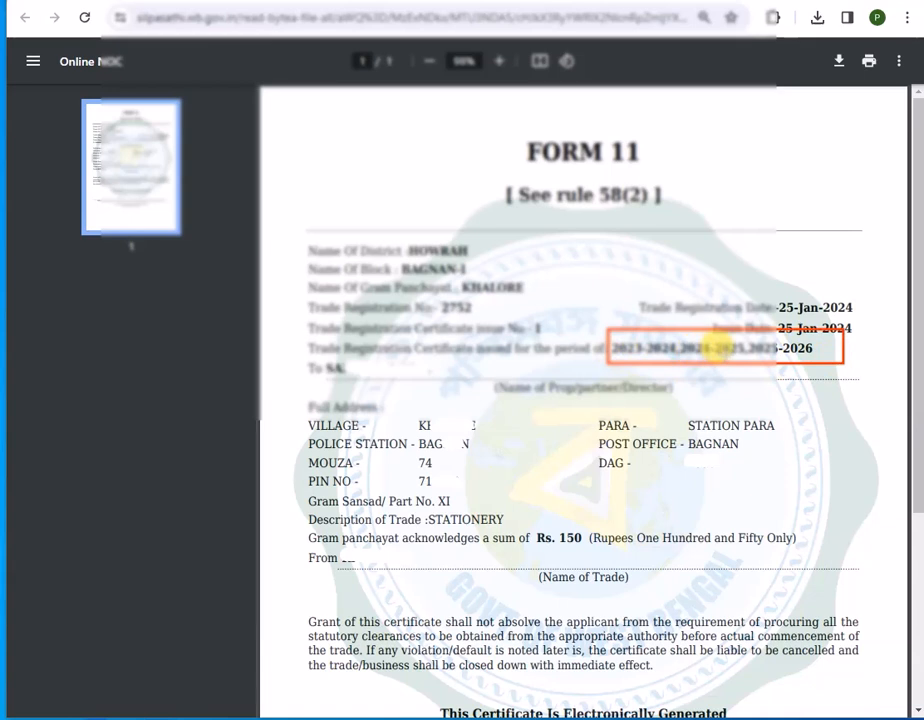